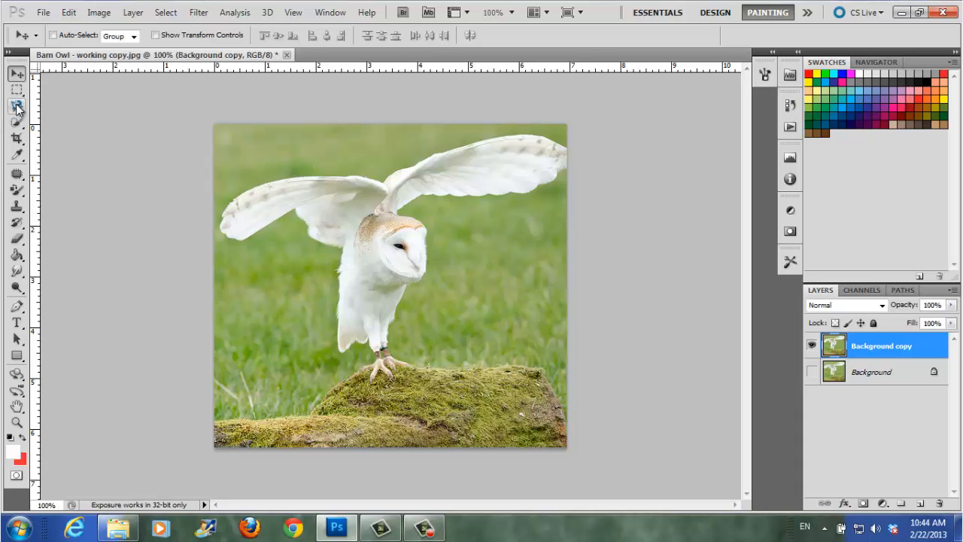
# Trace a closed outline around the owl's wings and upper body with the Magnetic Lasso tool and clear the selection
pyautogui.click(17, 108)
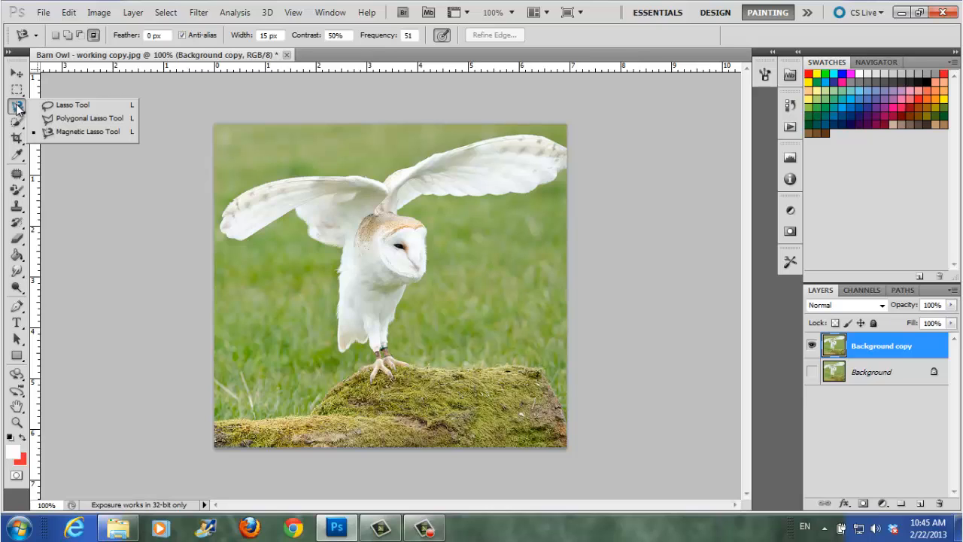
pyautogui.click(75, 132)
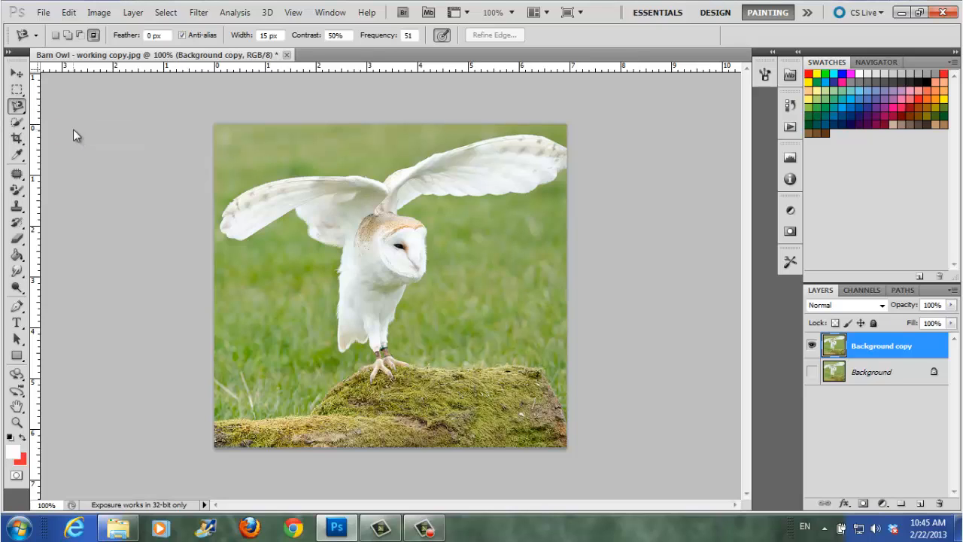
pyautogui.click(280, 179)
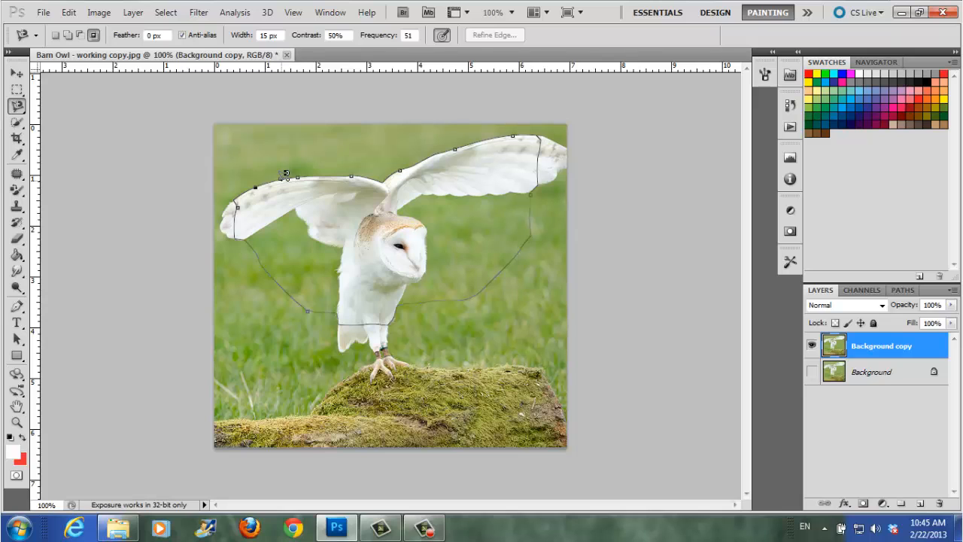
pyautogui.click(285, 175)
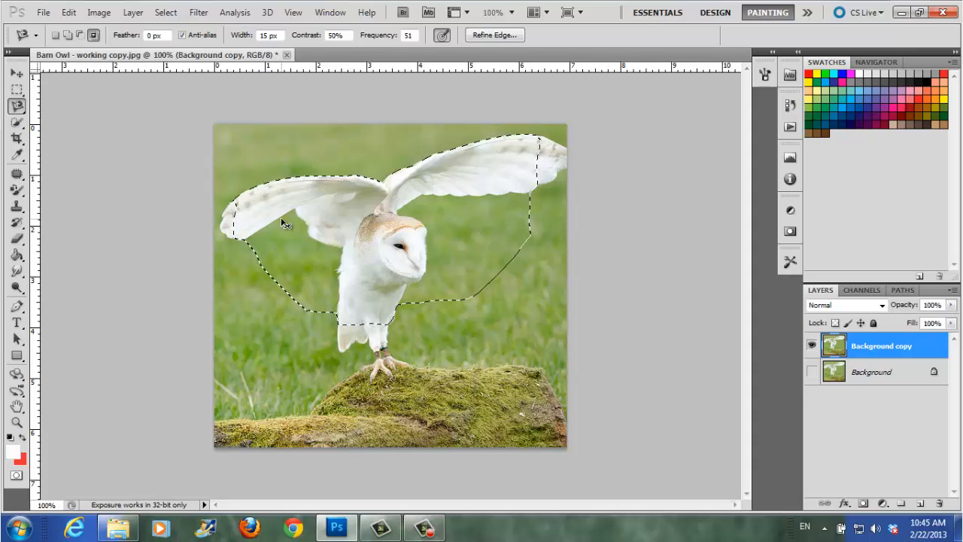
pyautogui.hotkey('ctrl', 'd')
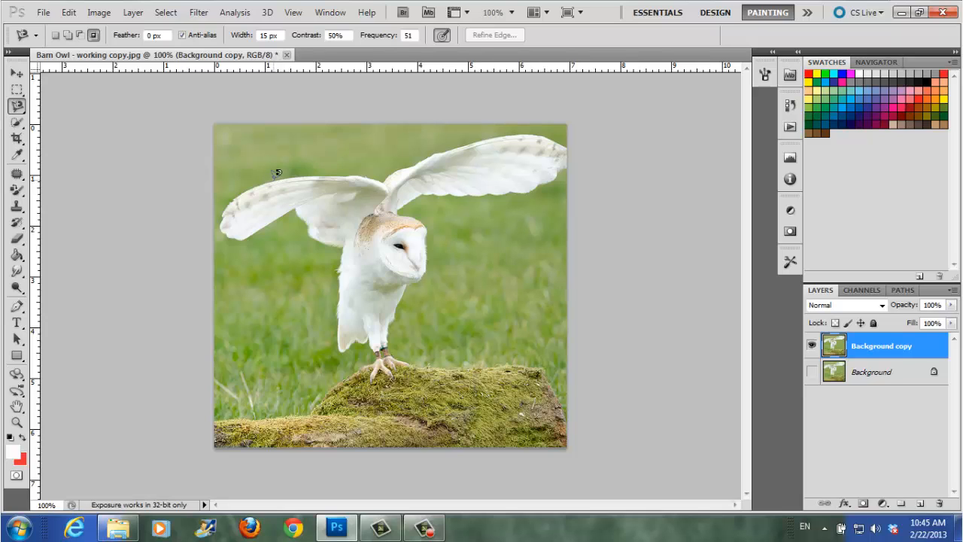
# Trace two more trial Magnetic Lasso outlines from the left wing's upper edge around the owl, deselecting each one
pyautogui.click(274, 179)
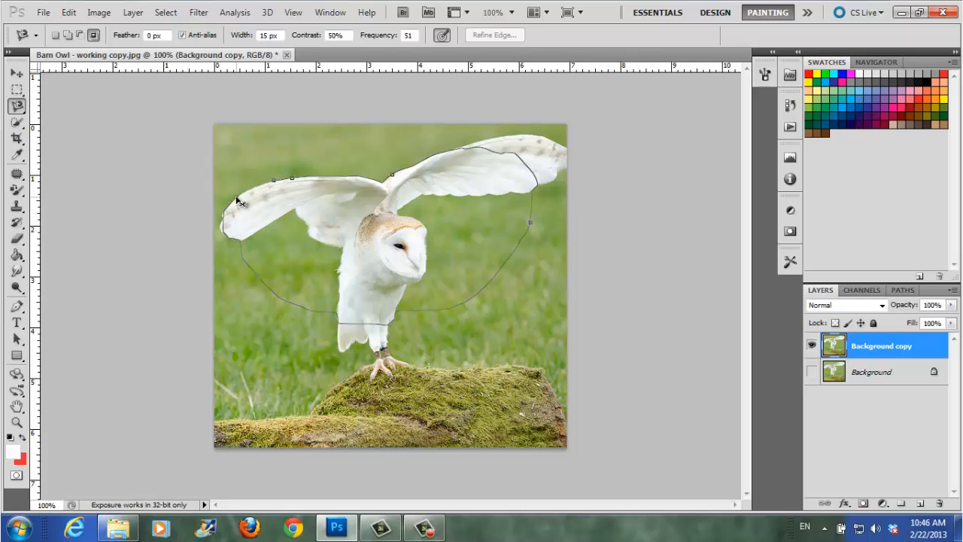
pyautogui.click(238, 191)
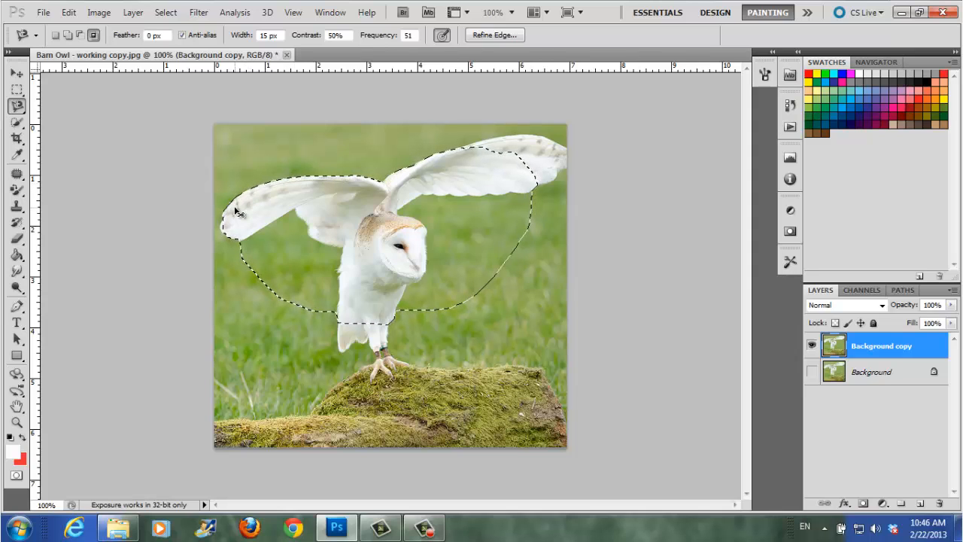
pyautogui.hotkey('ctrl', 'd')
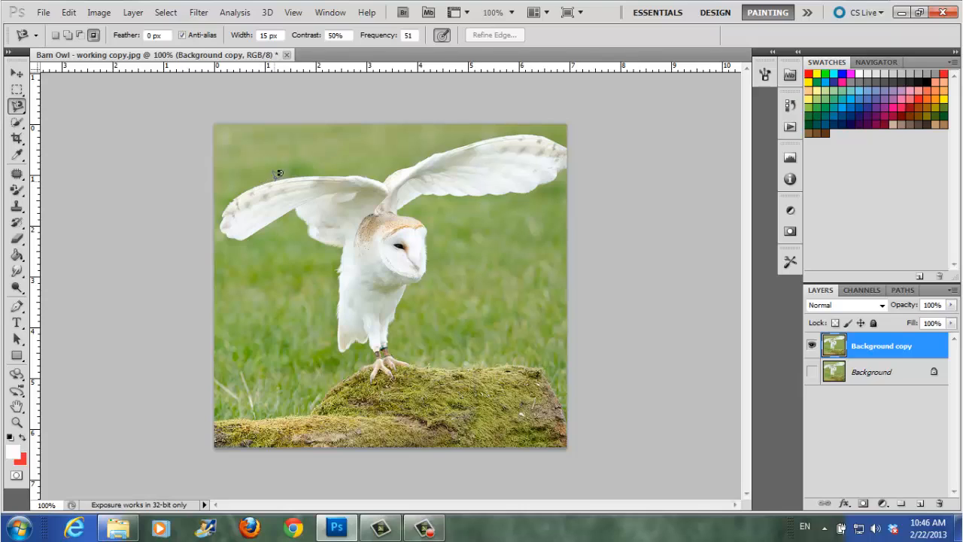
pyautogui.click(280, 178)
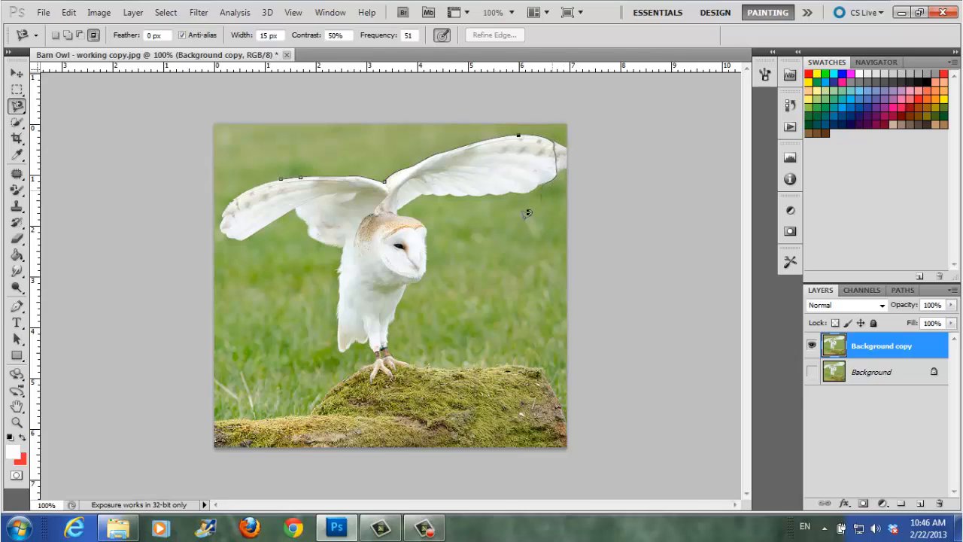
pyautogui.click(244, 188)
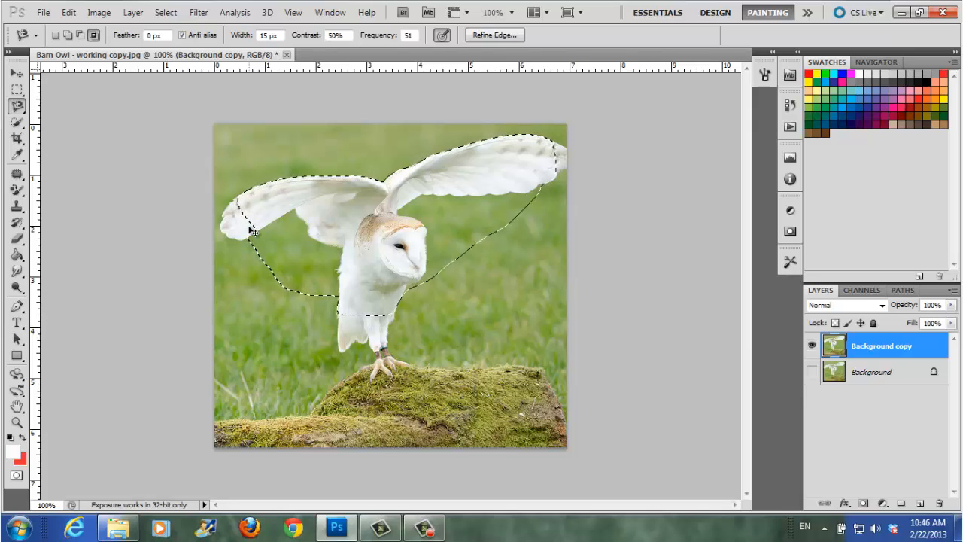
pyautogui.hotkey('ctrl', 'd')
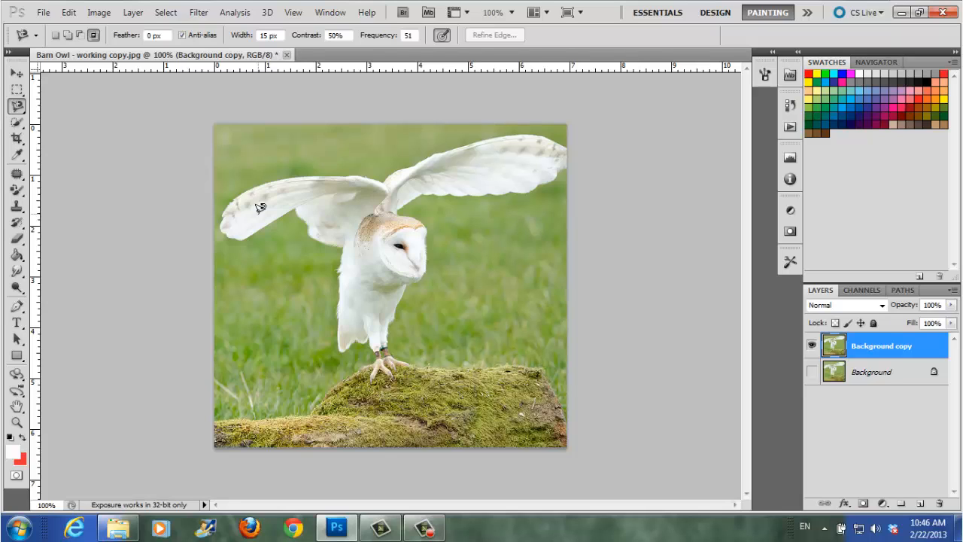
# Turn on the precise circular cursor, trace a trial Magnetic Lasso outline around the owl with a manual anchor between the wings, and deselect it
pyautogui.press('capslock')
pyautogui.click(264, 184)
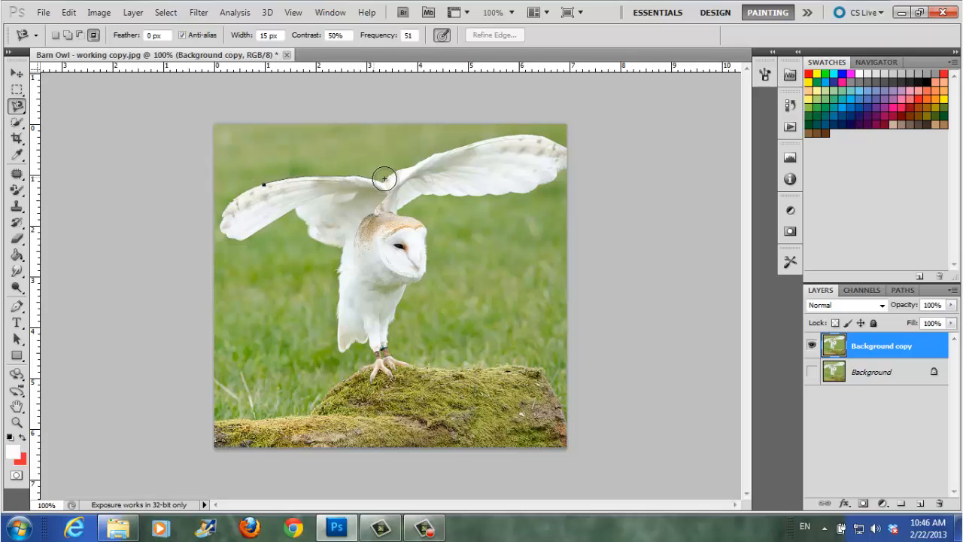
pyautogui.click(384, 185)
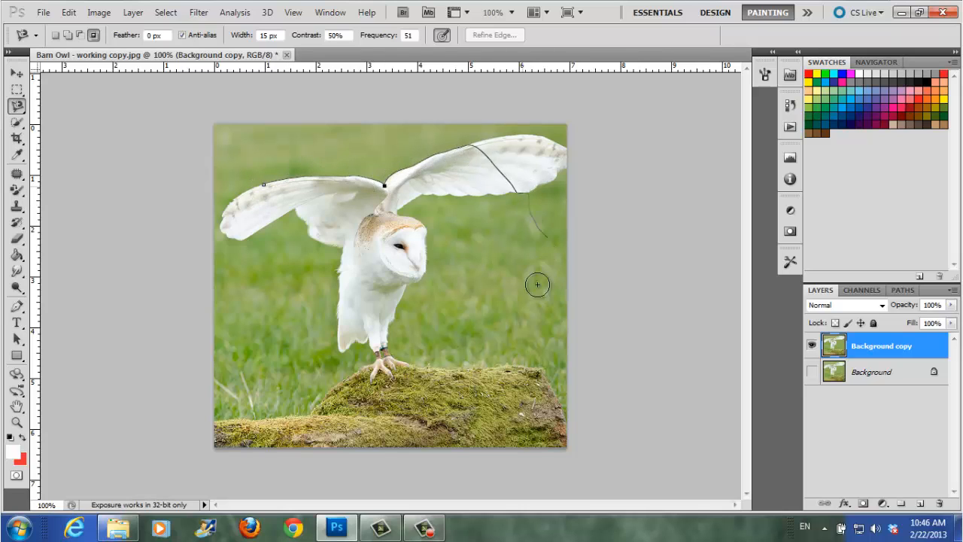
pyautogui.click(247, 191)
pyautogui.hotkey('ctrl', 'd')
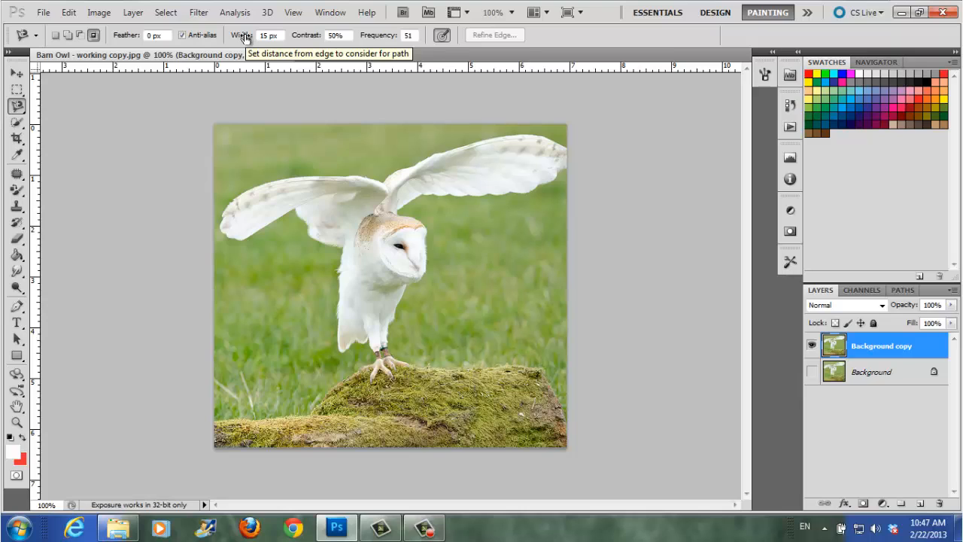
# Try Magnetic Lasso widths of 1 px and 256 px and set the width back to 15 px
pyautogui.moveTo(245, 38); pyautogui.dragTo(198, 34)
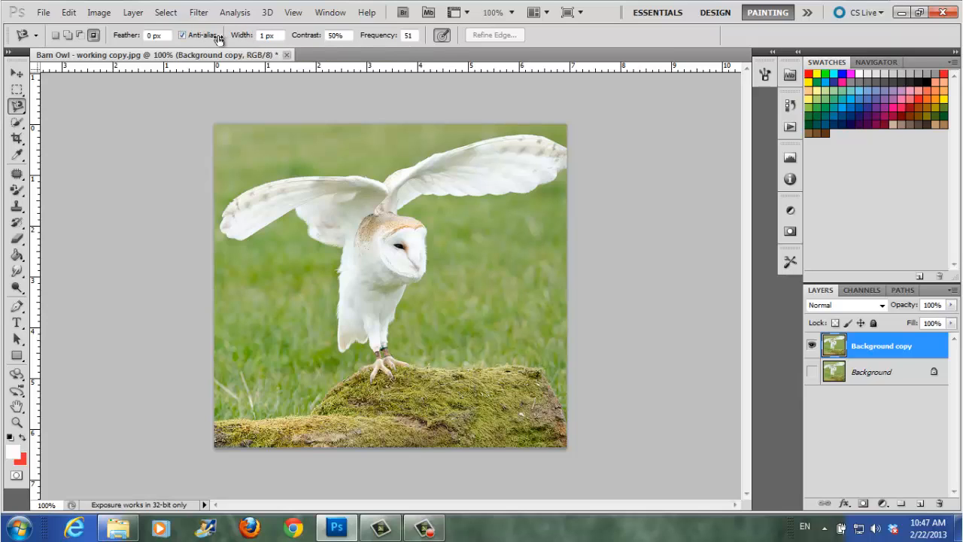
pyautogui.moveTo(242, 36); pyautogui.dragTo(432, 42)
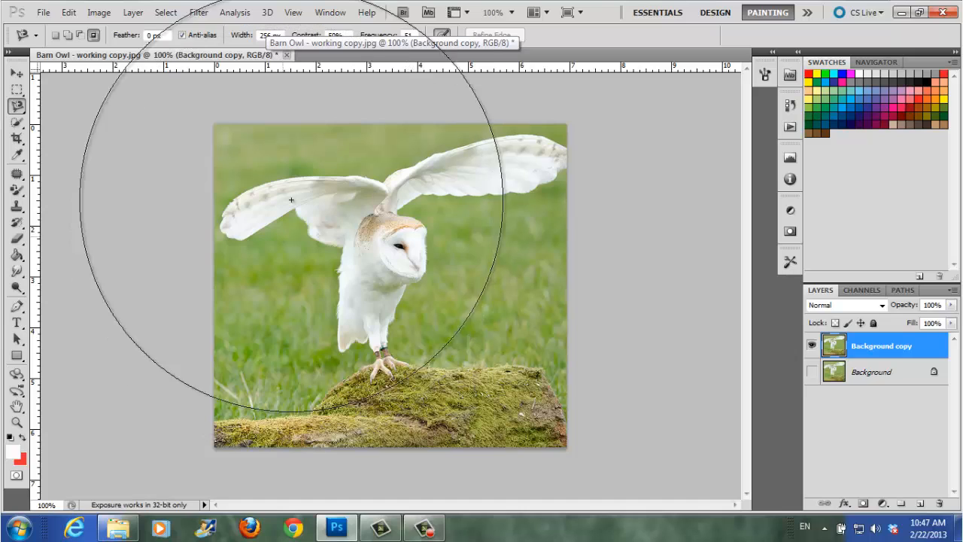
pyautogui.moveTo(259, 36); pyautogui.dragTo(283, 35)
pyautogui.write('15')
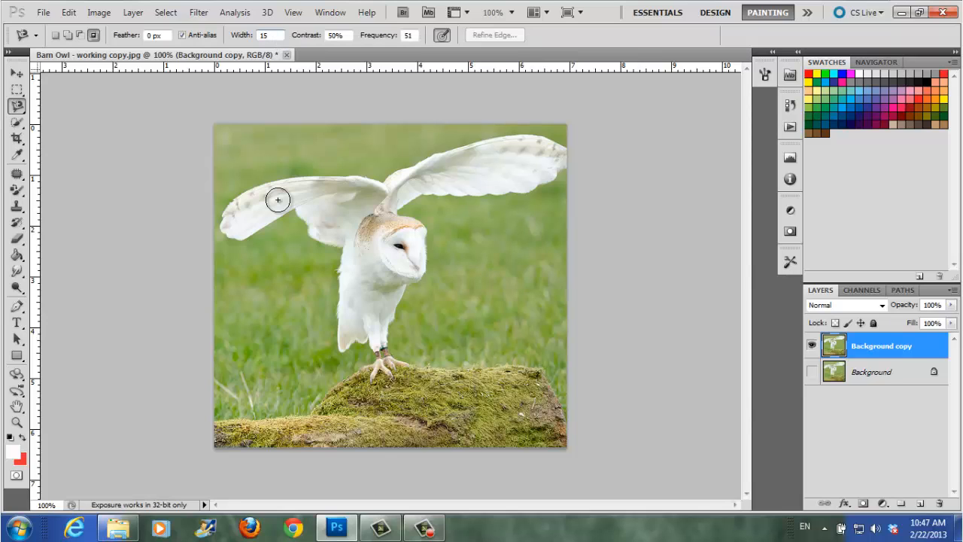
# Reduce the lasso width in small increments to 10 px and raise it back to 15 px
pyautogui.write('[[[[')
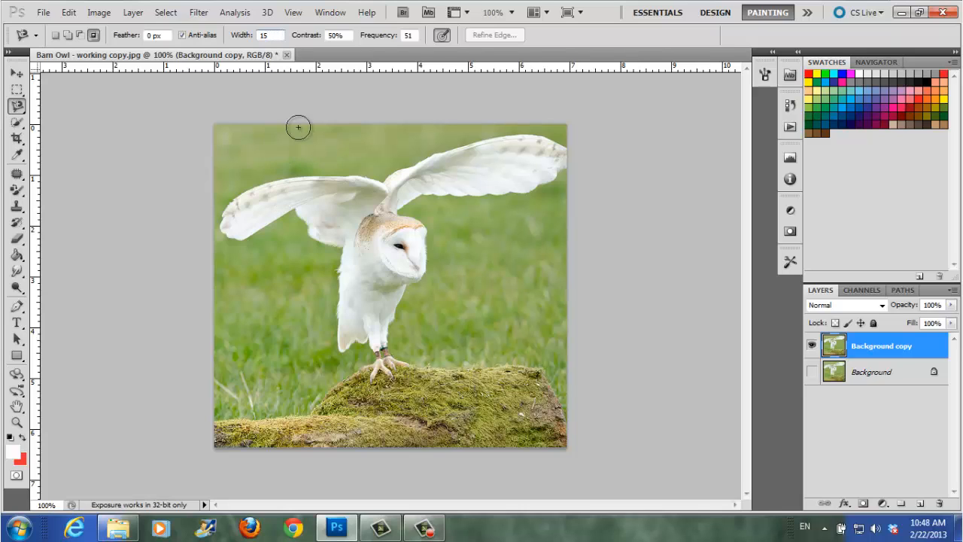
pyautogui.click(278, 200)
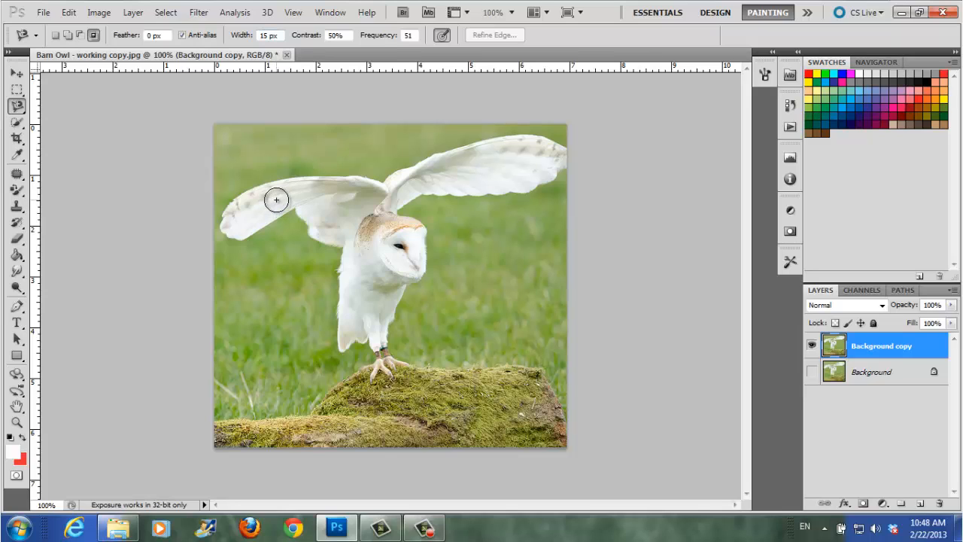
pyautogui.press('[')
pyautogui.press('[')
pyautogui.press('[')
pyautogui.press('[')
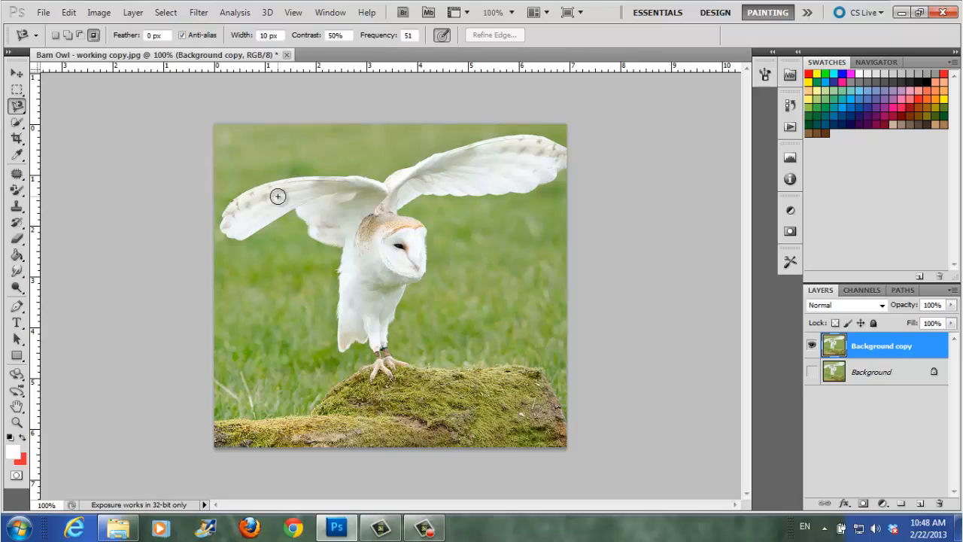
pyautogui.press(']')
pyautogui.press(']')
pyautogui.press(']')
pyautogui.press(']')
pyautogui.press(']')
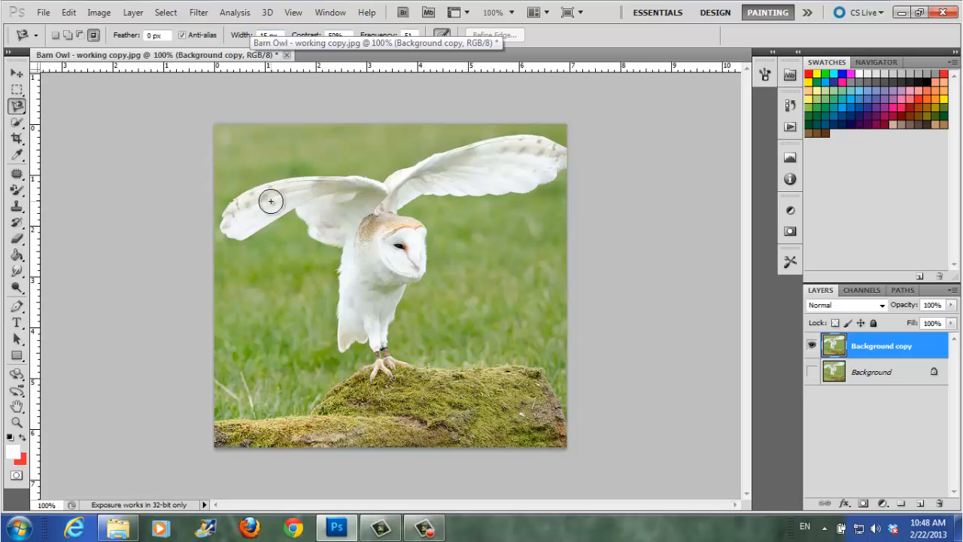
# Raise the Magnetic Lasso's edge contrast to 97% and set it back to 50%
pyautogui.moveTo(305, 35); pyautogui.dragTo(396, 34)
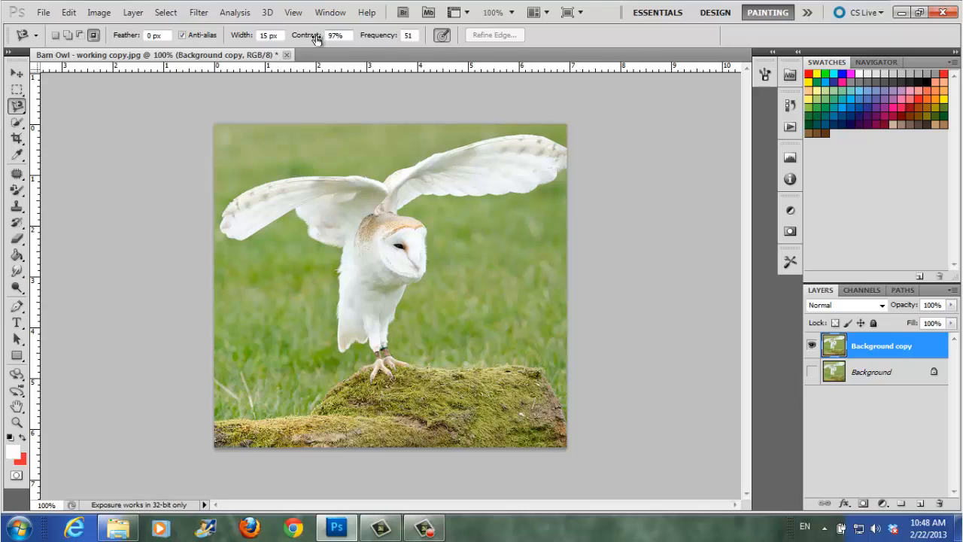
pyautogui.click(316, 36)
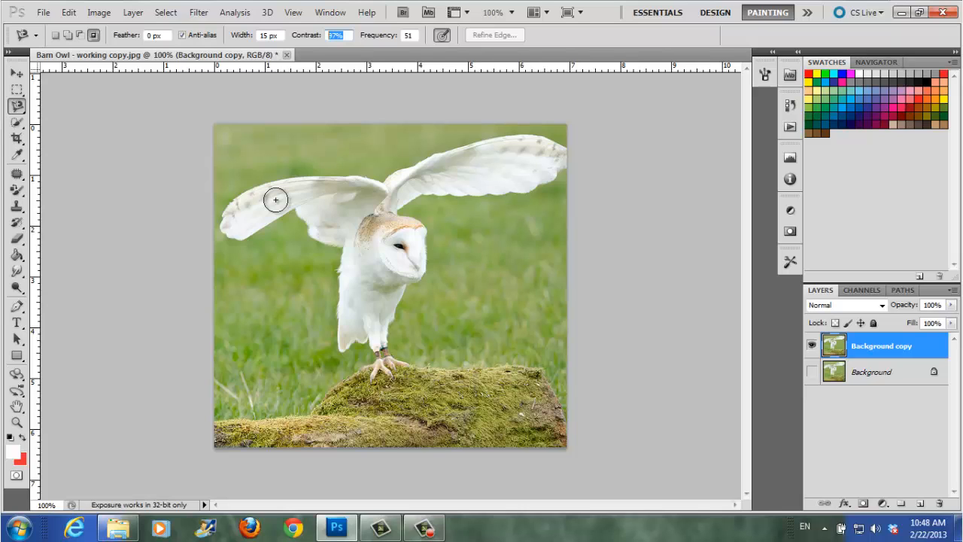
pyautogui.write('5')
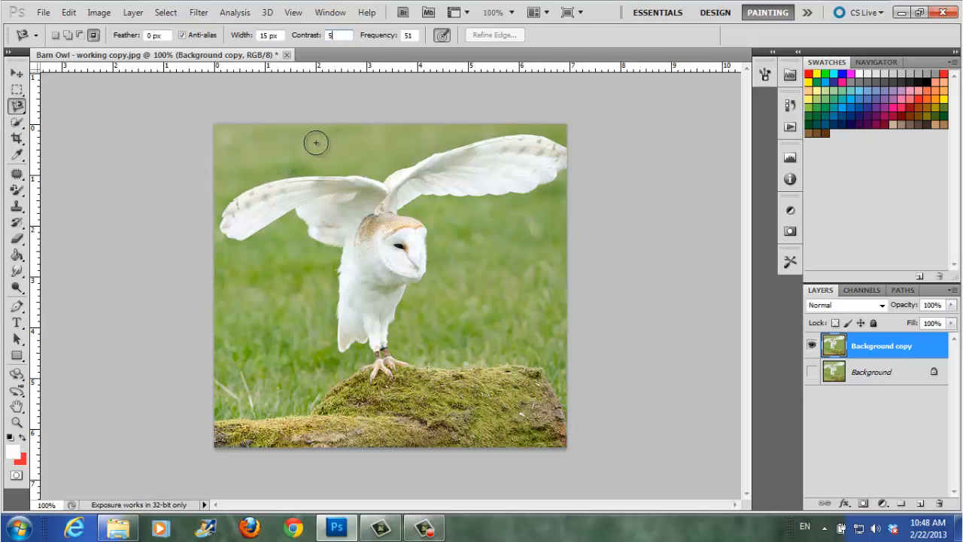
pyautogui.write('0')
pyautogui.press('Tab')
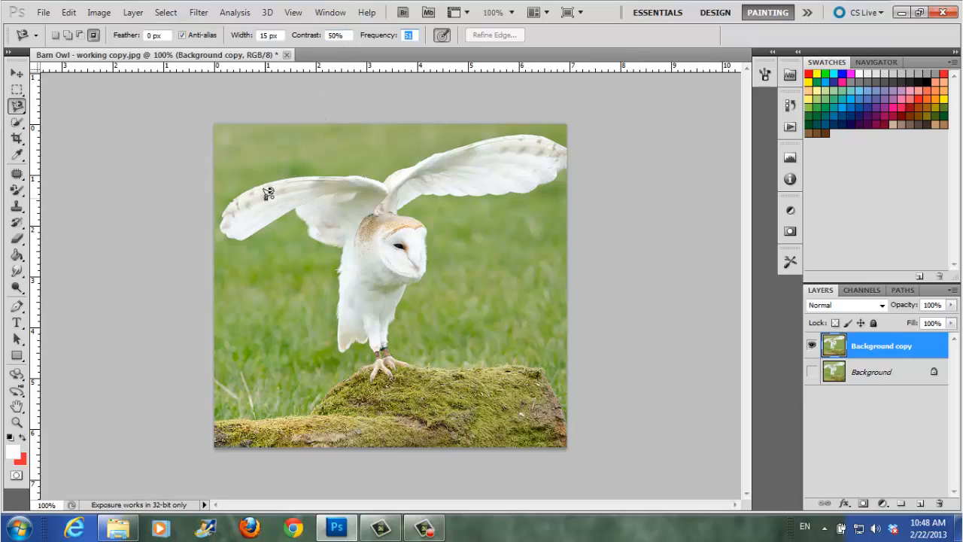
pyautogui.press('Return')
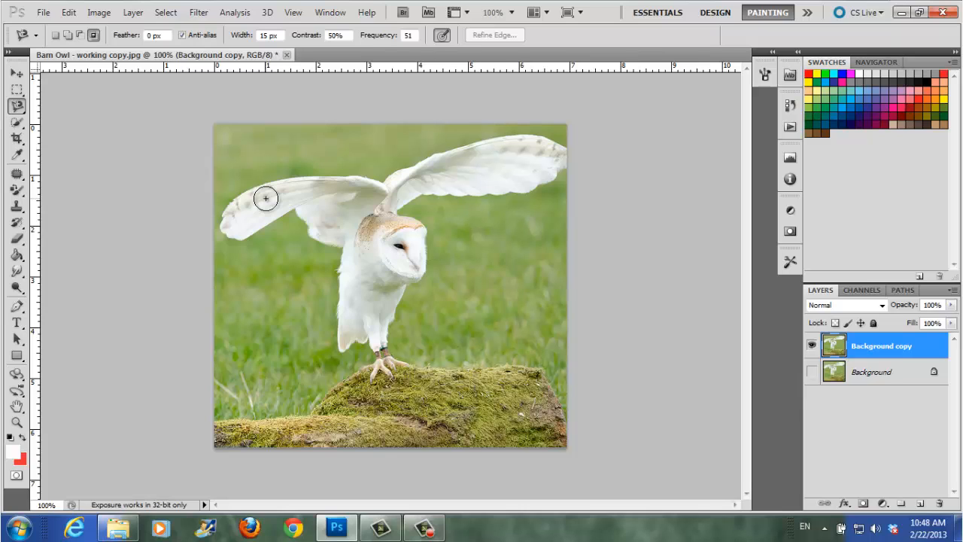
# Nudge the Magnetic Lasso's edge contrast down and up in small increments
pyautogui.press(',')
pyautogui.press(',')
pyautogui.press('.')
pyautogui.press('.')
pyautogui.press(',')
# Set the frequency to 10, trace a trial Magnetic Lasso outline around the wings with an anchor between them, and clear the selection
pyautogui.moveTo(381, 37)
pyautogui.mouseDown()
pyautogui.moveTo(333, 39)
pyautogui.moveTo(396, 37)
pyautogui.moveTo(383, 39)
pyautogui.mouseUp()
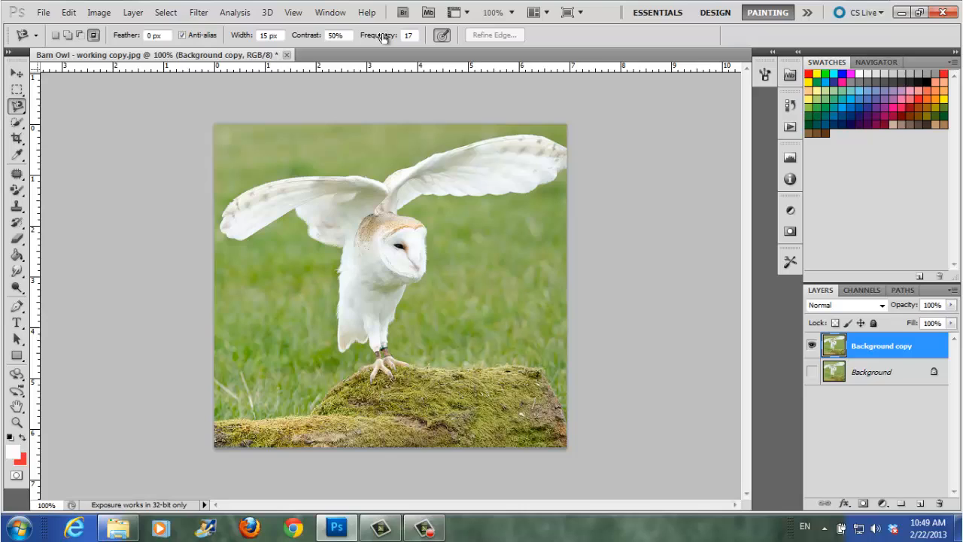
pyautogui.click(419, 35)
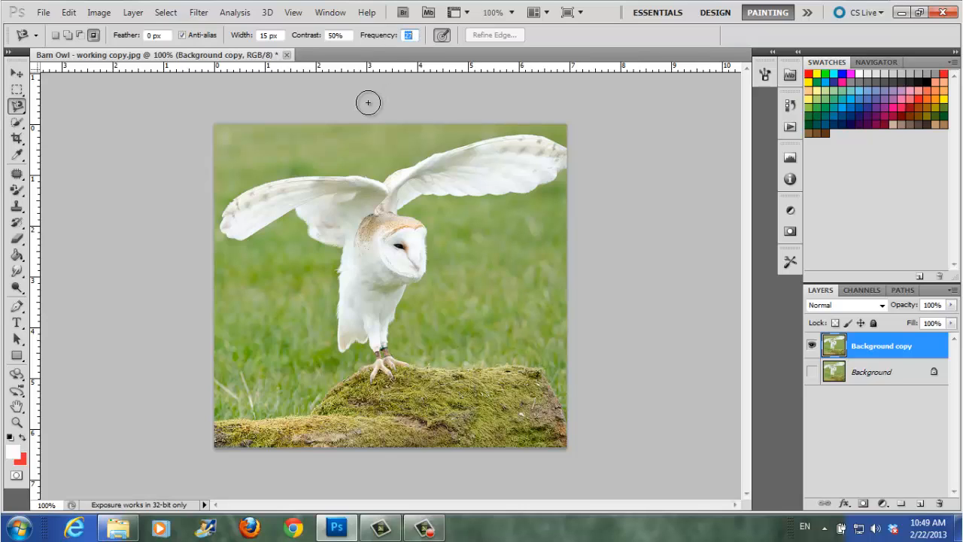
pyautogui.write('10')
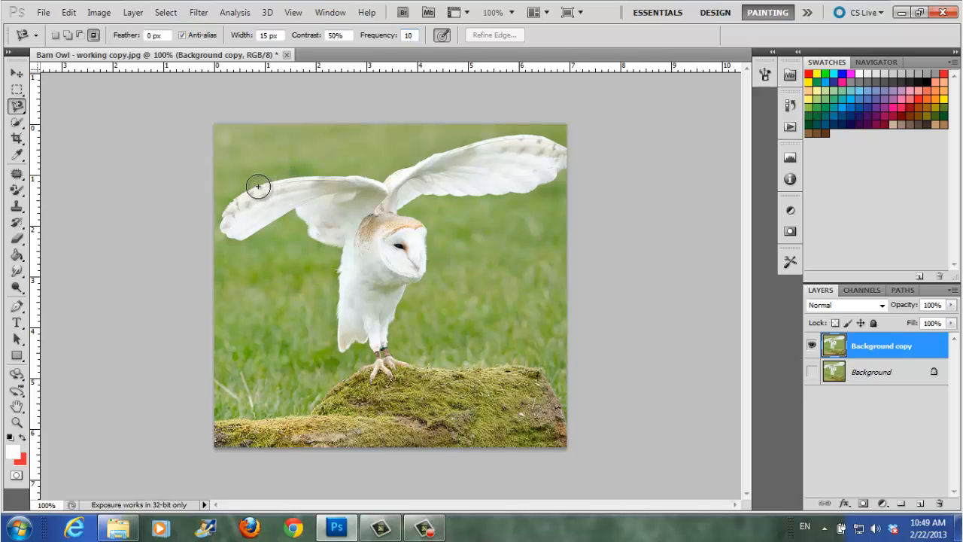
pyautogui.click(258, 186)
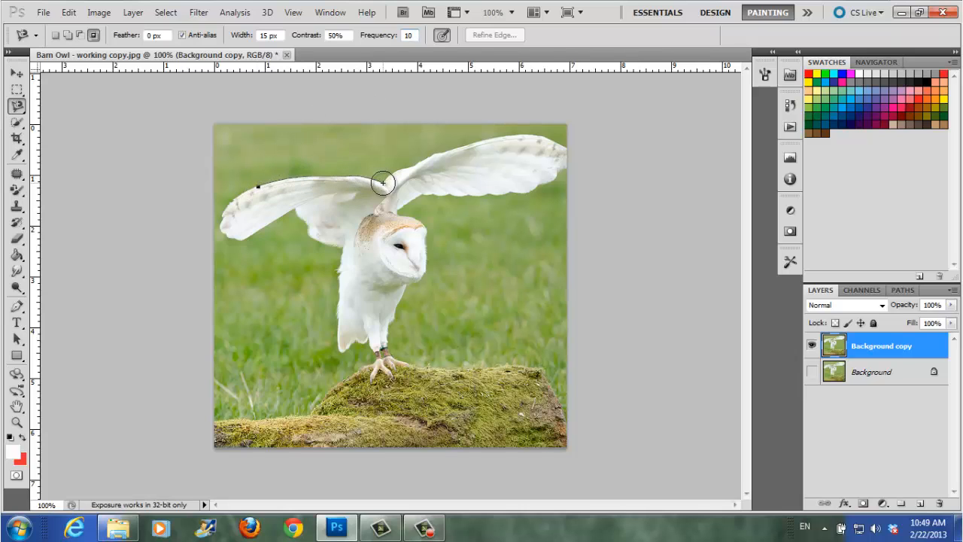
pyautogui.click(382, 183)
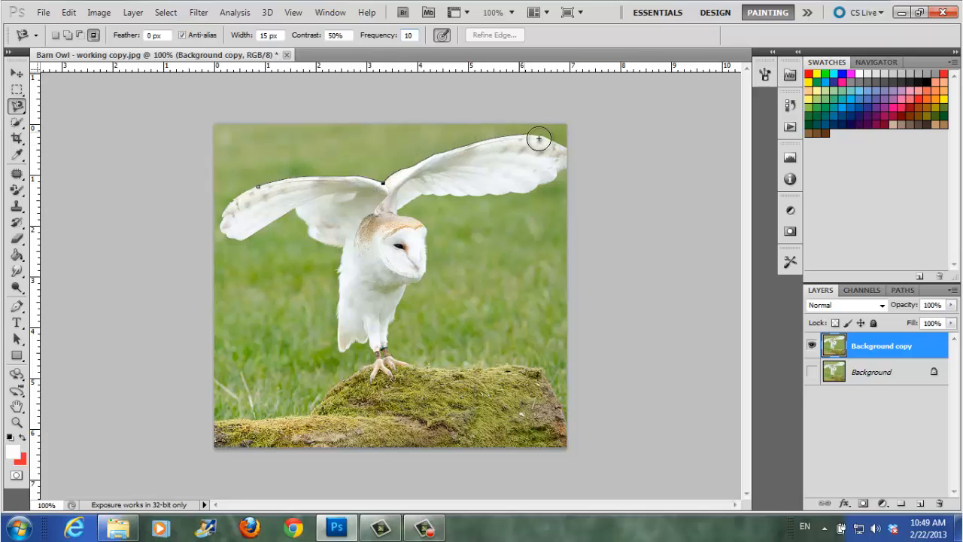
pyautogui.click(258, 184)
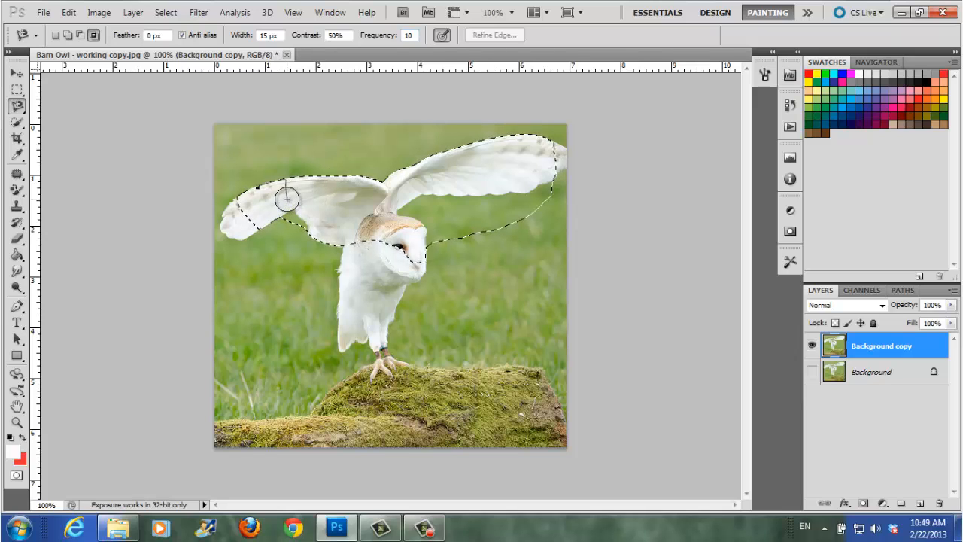
pyautogui.press('Escape')
pyautogui.hotkey('ctrl', 'd')
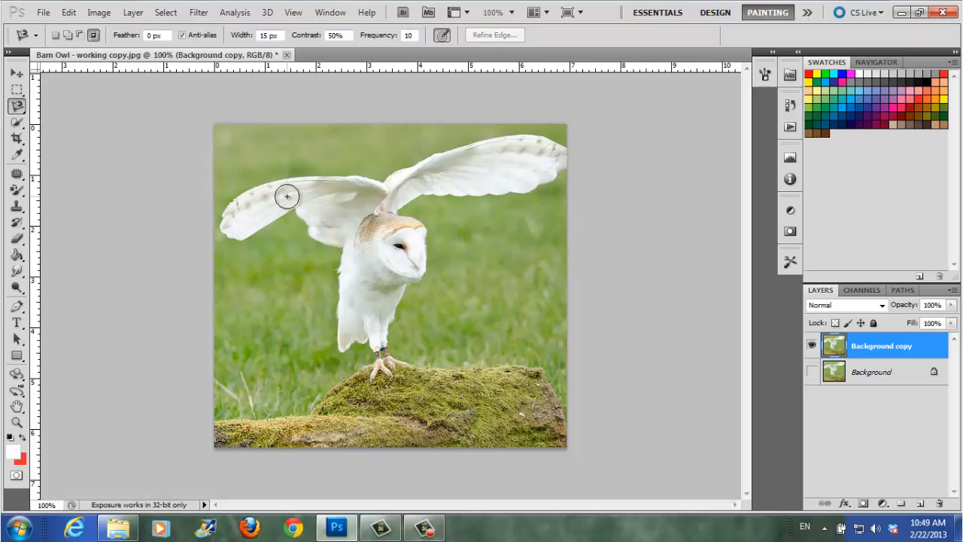
# Set the frequency to 90, trace a trial Magnetic Lasso outline across the wings and chest, and clear the selection
pyautogui.doubleClick(407, 35)
pyautogui.write('90')
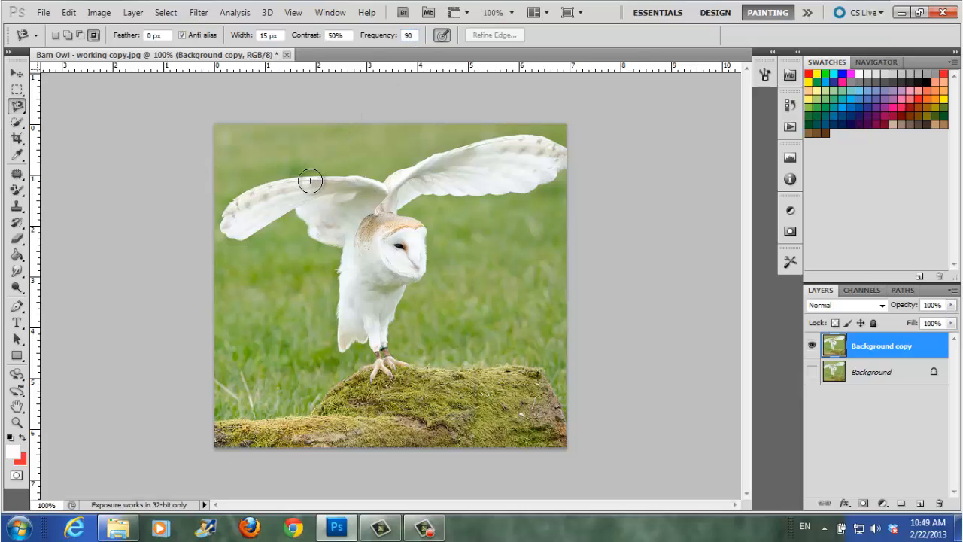
pyautogui.click(256, 185)
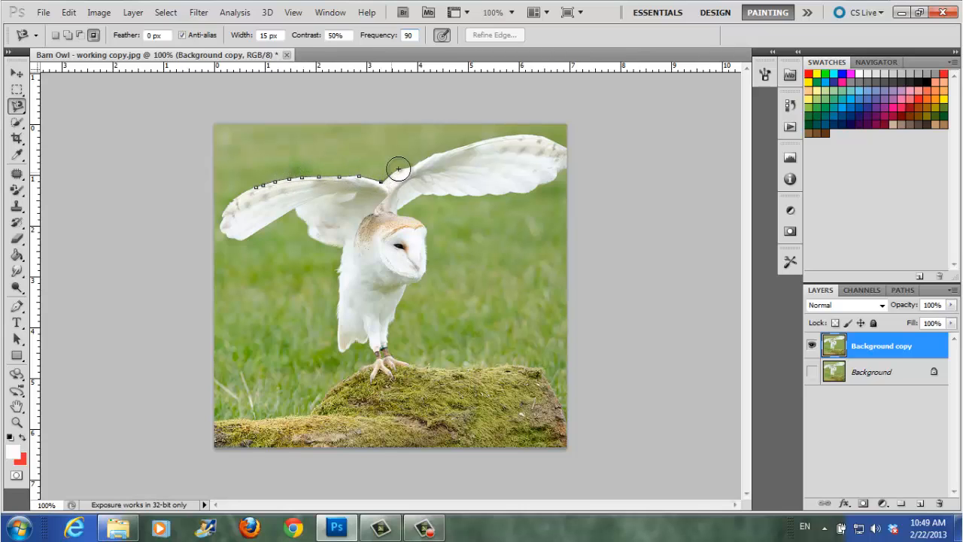
pyautogui.click(243, 194)
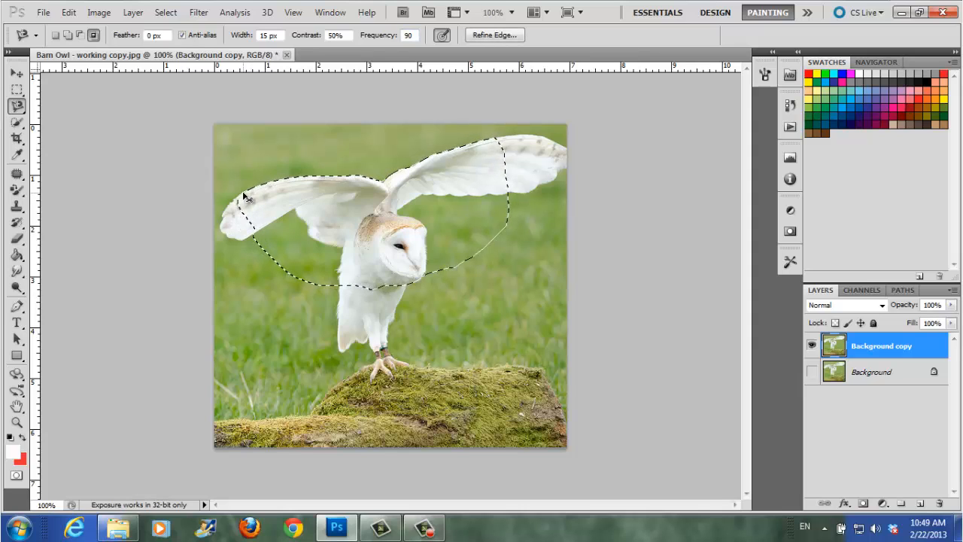
pyautogui.hotkey('ctrl', 'd')
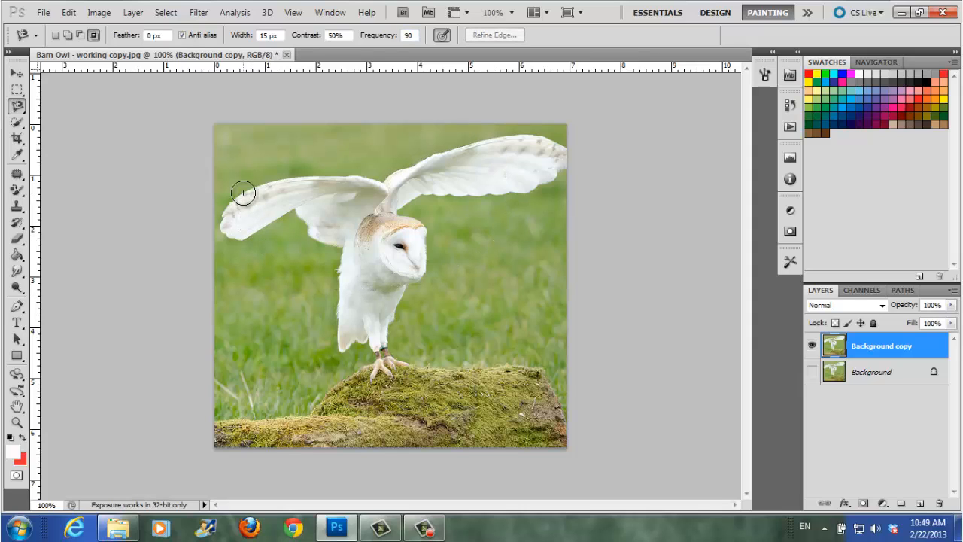
# Set the Magnetic Lasso's frequency to 50 and adjust it in small increments to 54
pyautogui.doubleClick(407, 35)
pyautogui.write('50')
pyautogui.press('capslock')
pyautogui.press("'")
pyautogui.press("'")
pyautogui.press("'")
pyautogui.press(';')
pyautogui.press("'")
pyautogui.press('capslock')
# Start a trial Magnetic Lasso outline straying off the wings, and remove its segments and anchors one by one
pyautogui.click(283, 179)
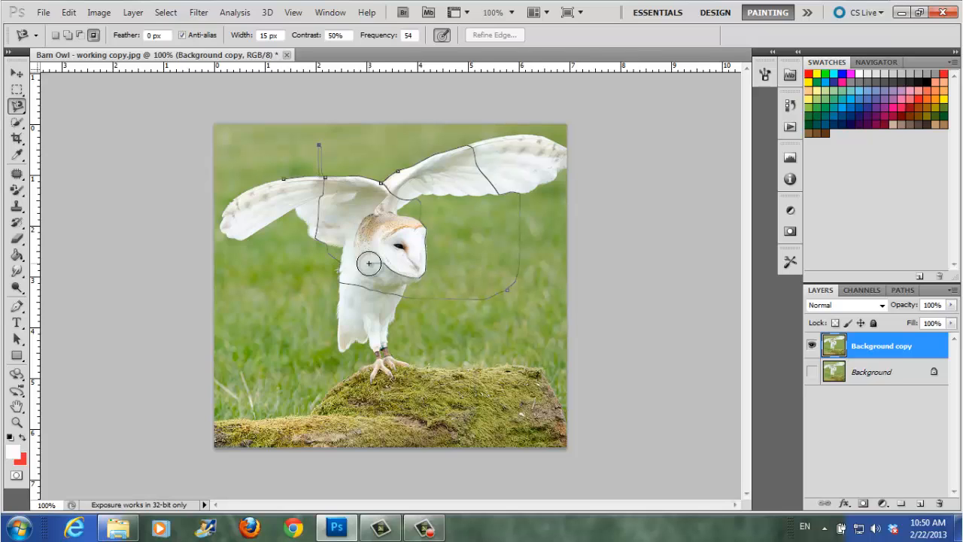
pyautogui.press('BackSpace')
pyautogui.press('BackSpace')
pyautogui.press('BackSpace')
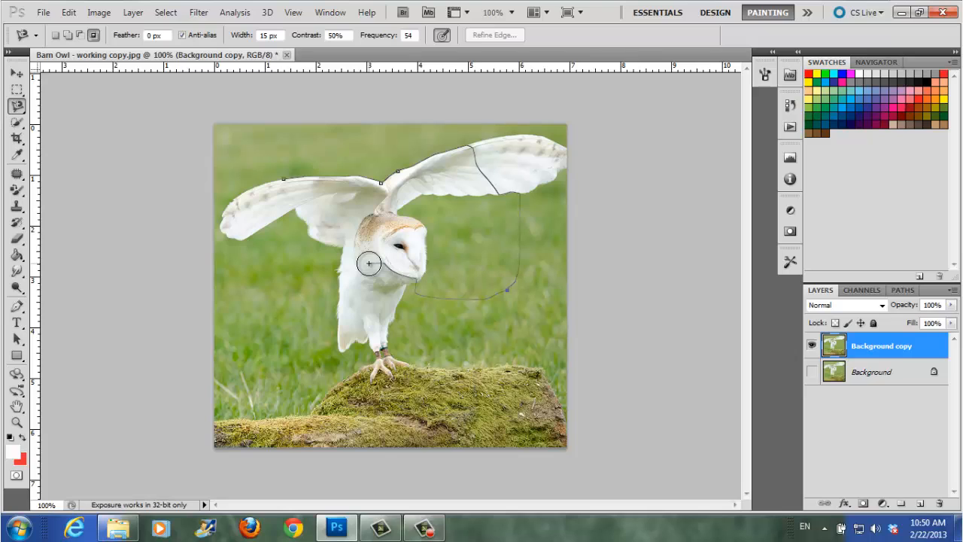
pyautogui.press('BackSpace')
pyautogui.press('BackSpace')
pyautogui.press('BackSpace')
pyautogui.press('BackSpace')
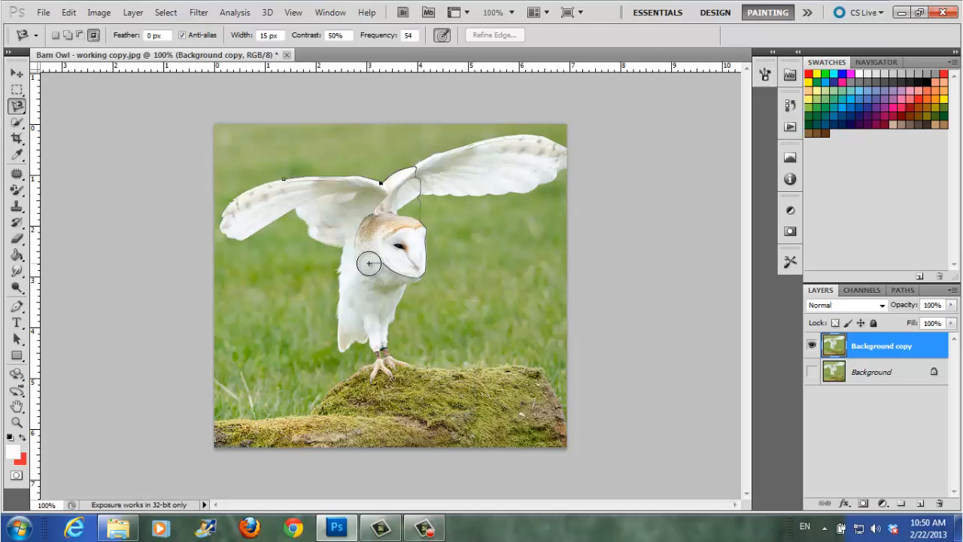
pyautogui.press('BackSpace')
pyautogui.press('BackSpace')
pyautogui.press('BackSpace')
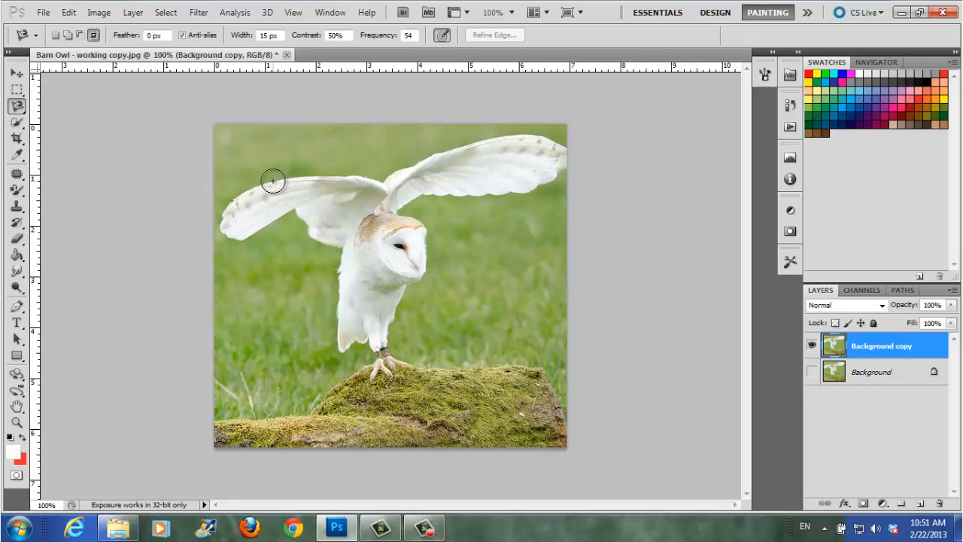
# Trace the owl with the Magnetic Lasso from the left wing's upper edge around the right wing, head, front of the body and both feet
pyautogui.click(272, 180)
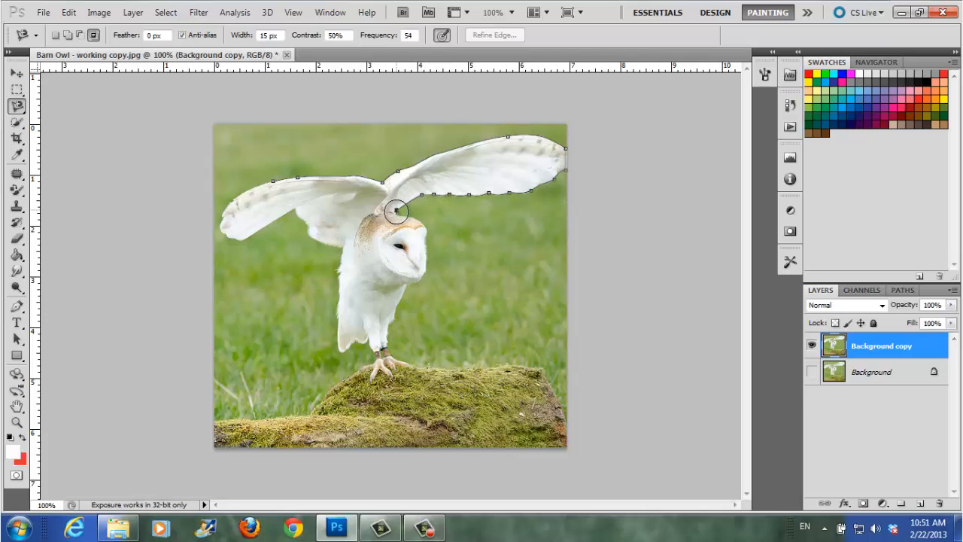
pyautogui.click(398, 215)
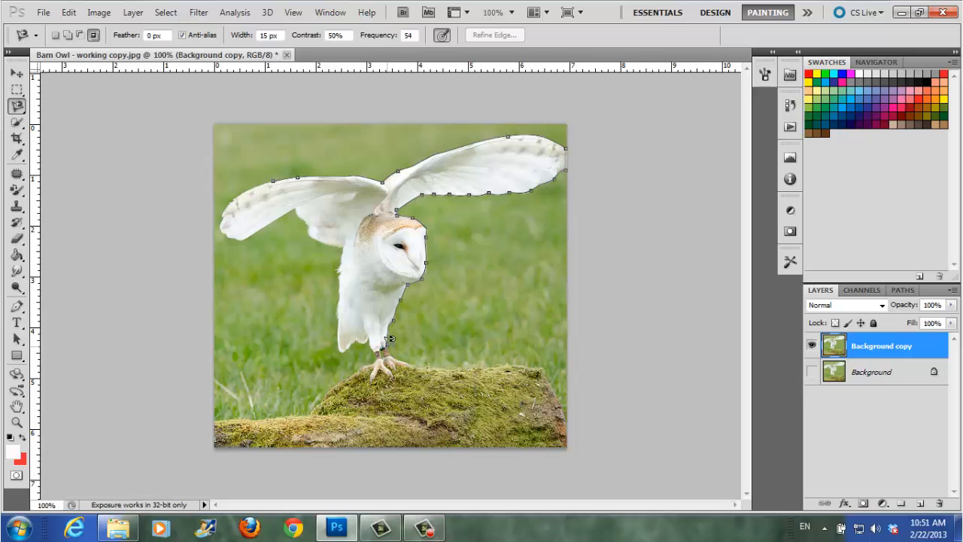
pyautogui.scroll(3, 391, 338)
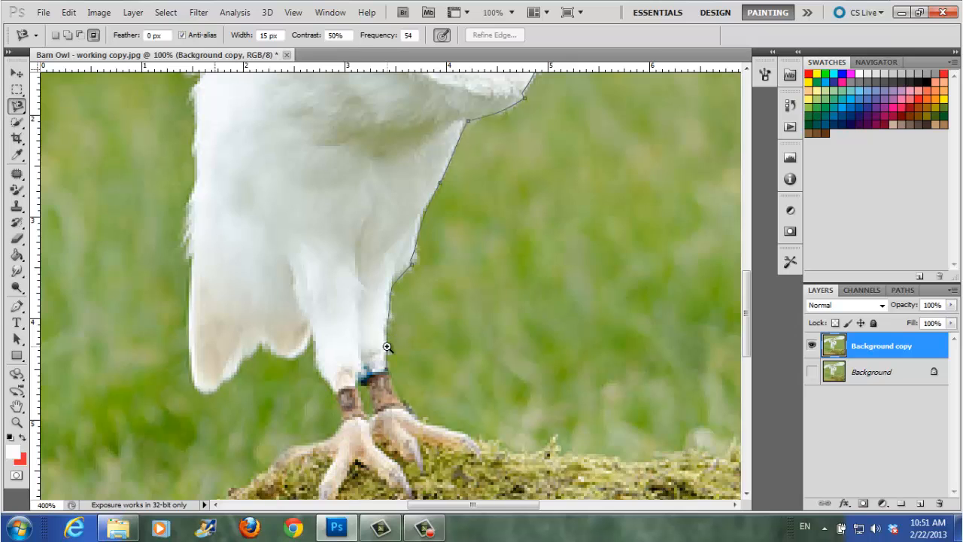
pyautogui.scroll(1, 386, 347)
pyautogui.press('capslock')
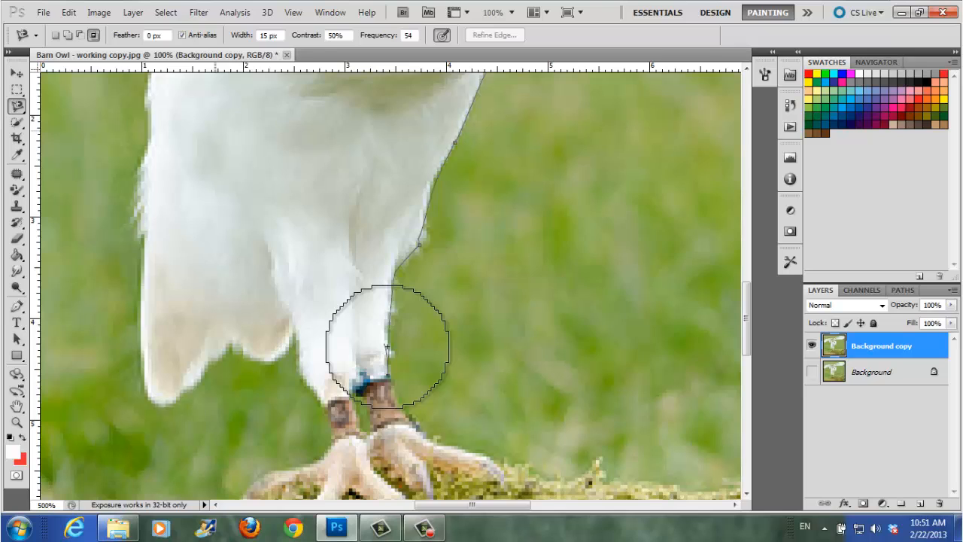
pyautogui.press('space')
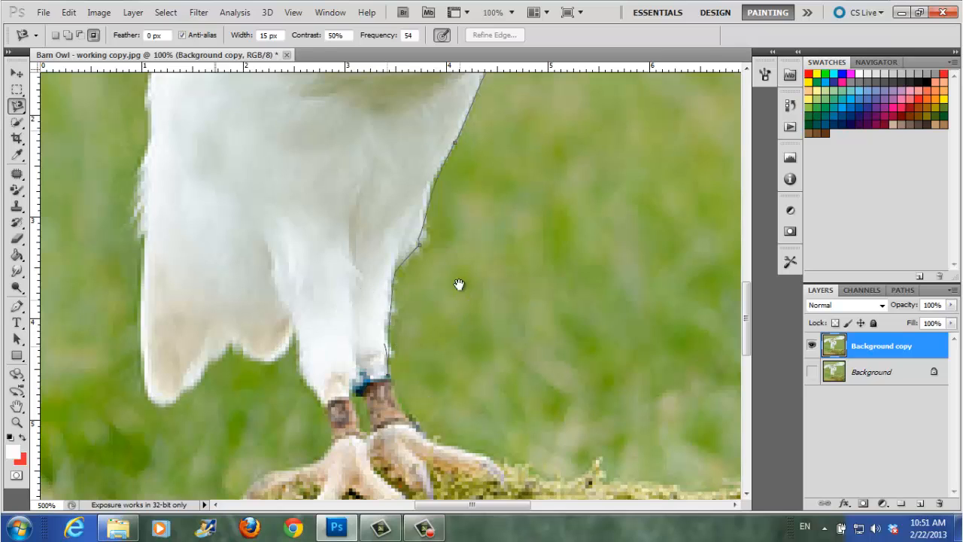
pyautogui.moveTo(447, 325); pyautogui.dragTo(490, 204)
pyautogui.moveTo(474, 271); pyautogui.dragTo(459, 224)
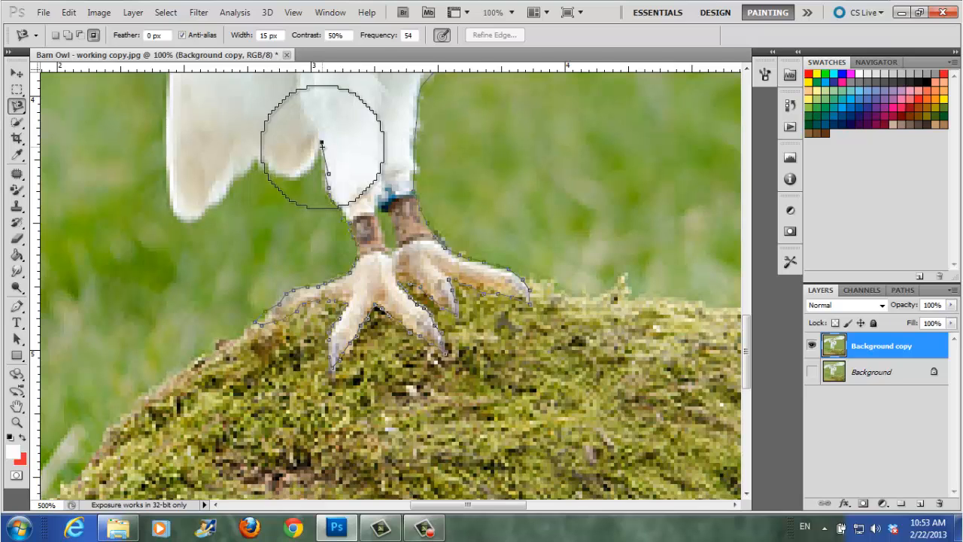
# Continue the outline along the tail, back and left wing, and close it at the starting anchor
pyautogui.scroll(-2, 322, 142)
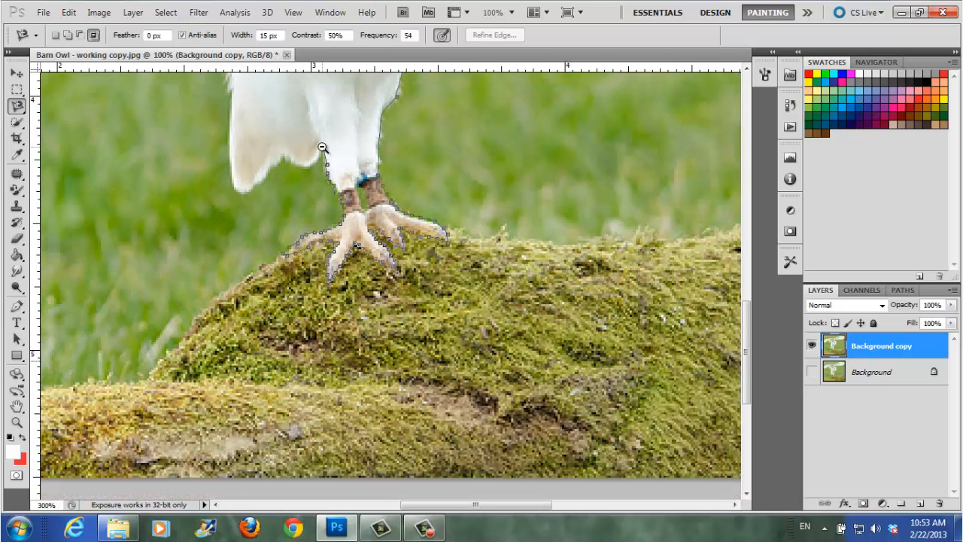
pyautogui.scroll(-2, 321, 143)
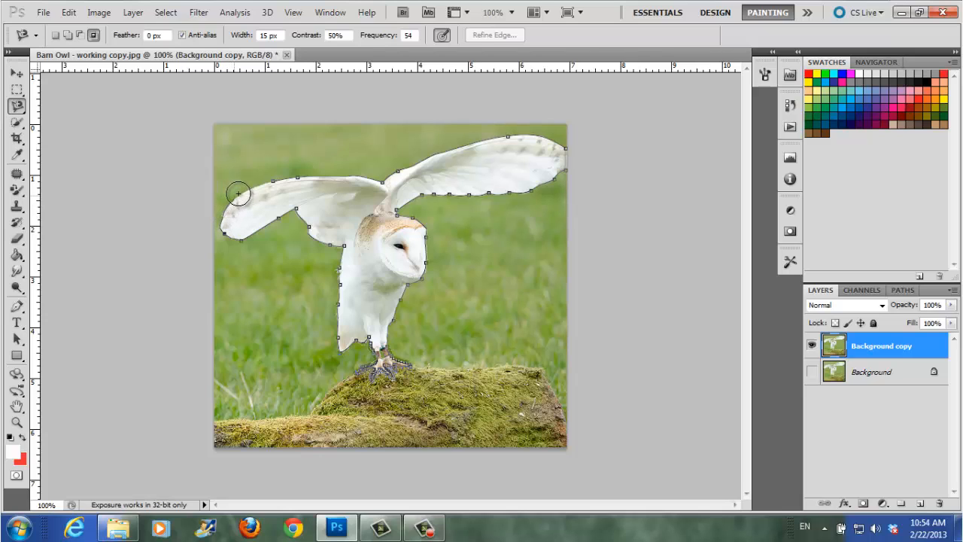
pyautogui.click(277, 176)
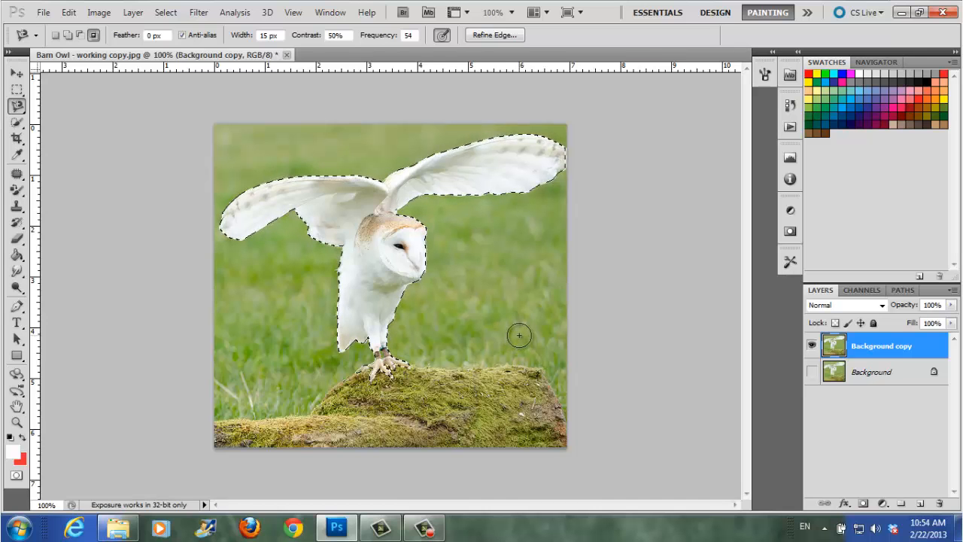
# Inspect the selection around the owl's legs and feet up close and switch to the Quick Selection tool
pyautogui.hotkey('ctrl', '+')
pyautogui.hotkey('ctrl', '+')
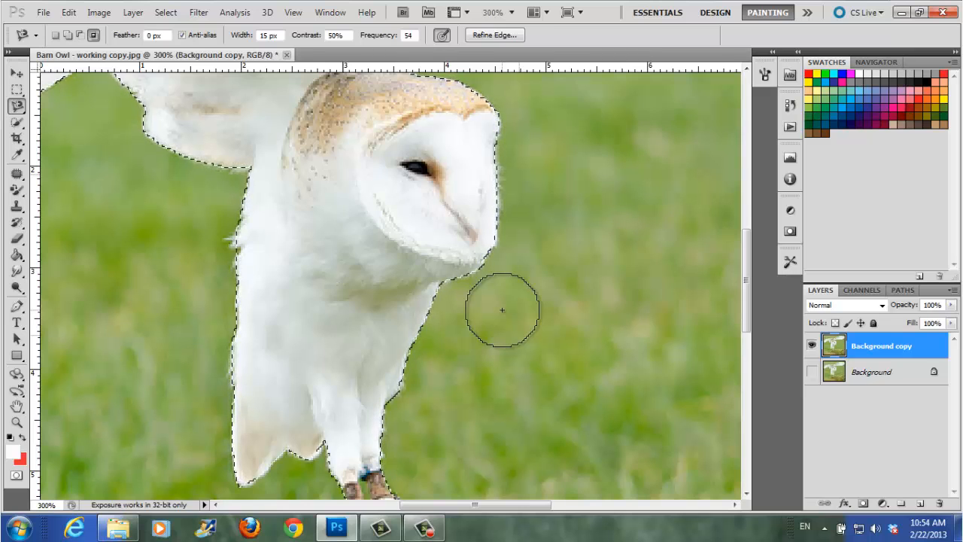
pyautogui.press('space')
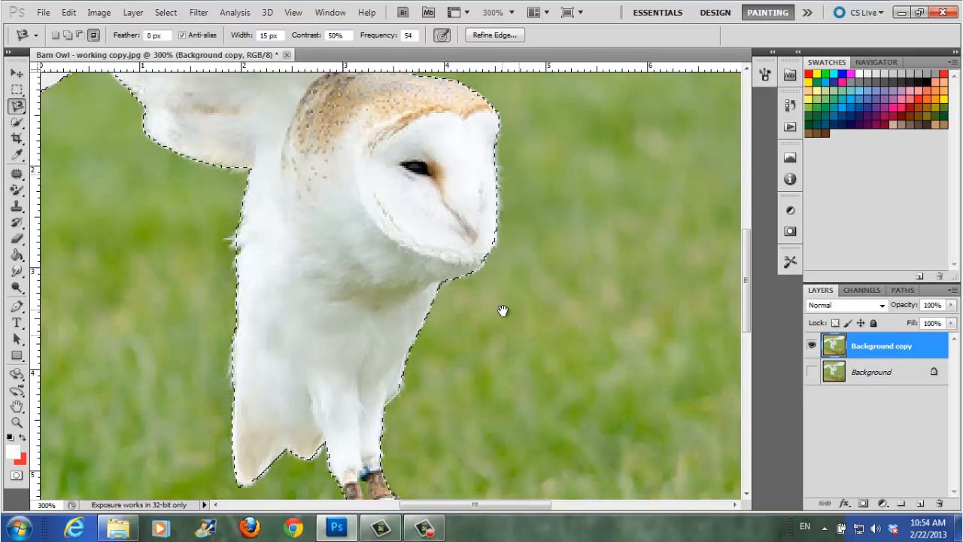
pyautogui.moveTo(475, 357); pyautogui.dragTo(507, 251)
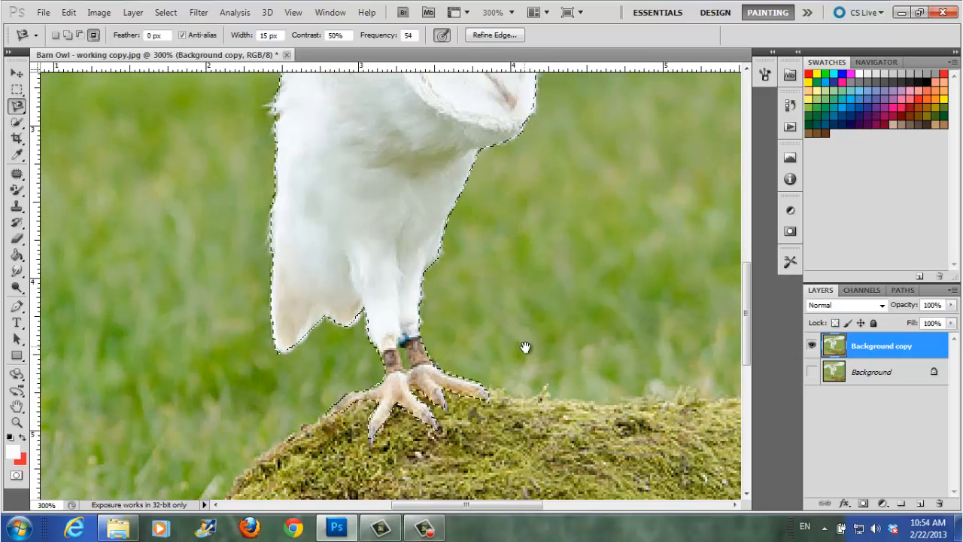
pyautogui.moveTo(518, 326)
pyautogui.mouseDown()
pyautogui.moveTo(494, 263)
pyautogui.moveTo(512, 256)
pyautogui.mouseUp()
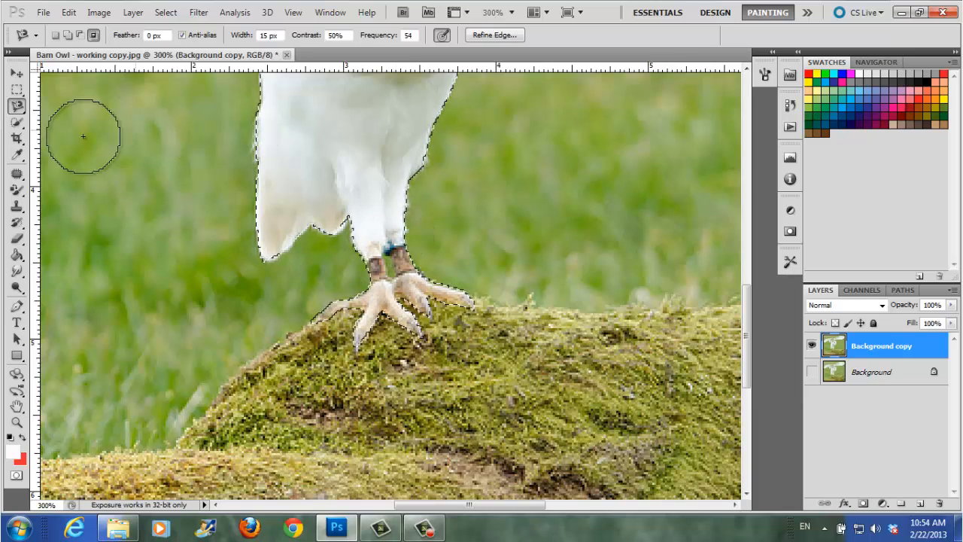
pyautogui.click(16, 125)
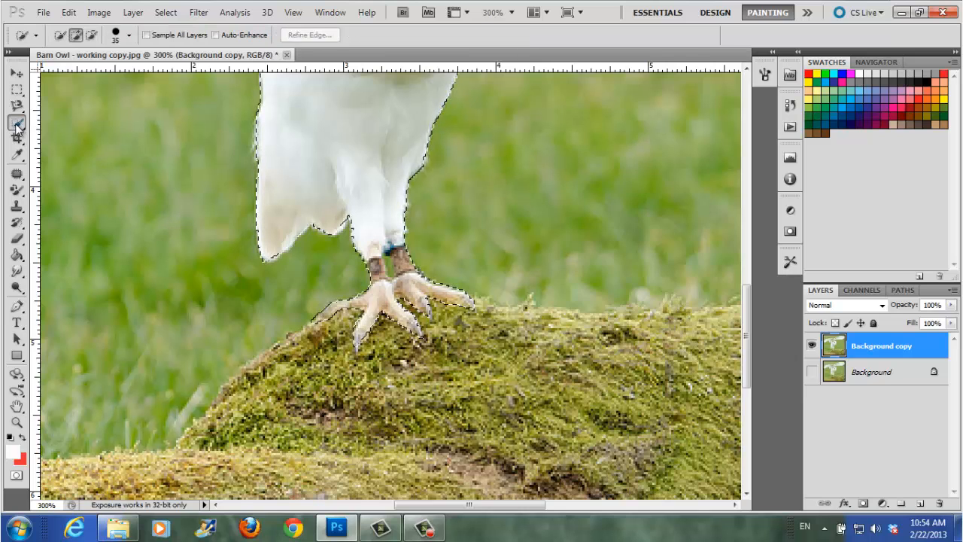
pyautogui.click(18, 126)
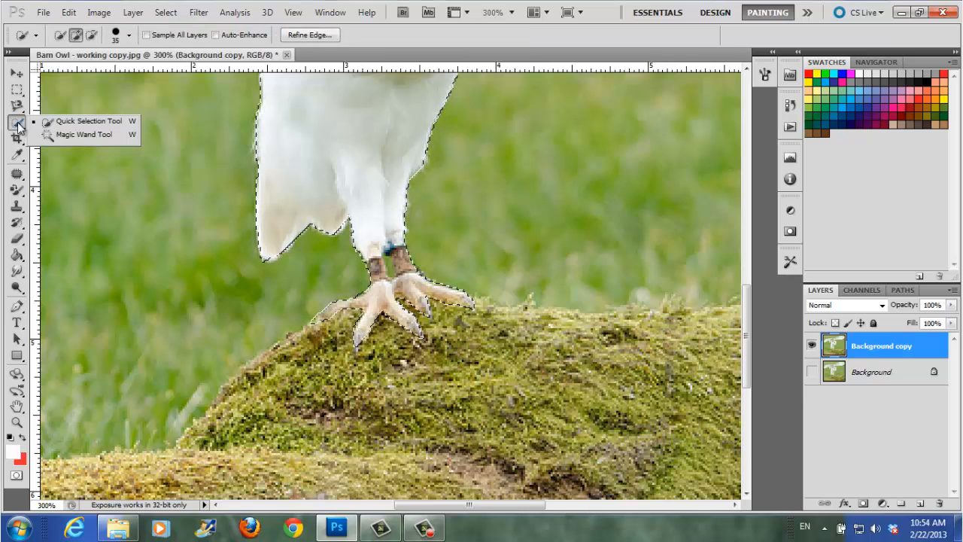
pyautogui.click(62, 125)
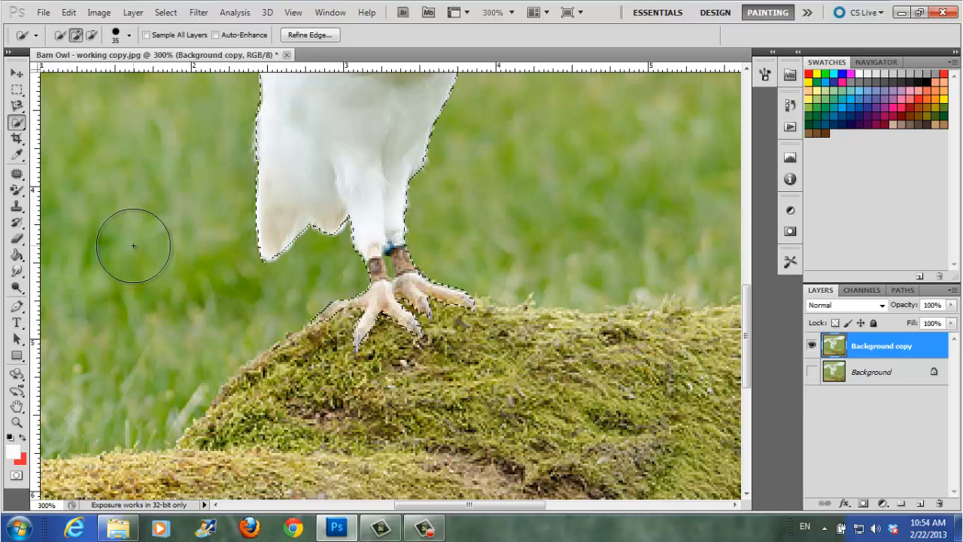
# Reduce the Quick Selection brush size to 5 px
pyautogui.press('[')
pyautogui.press('[')
pyautogui.press('[')
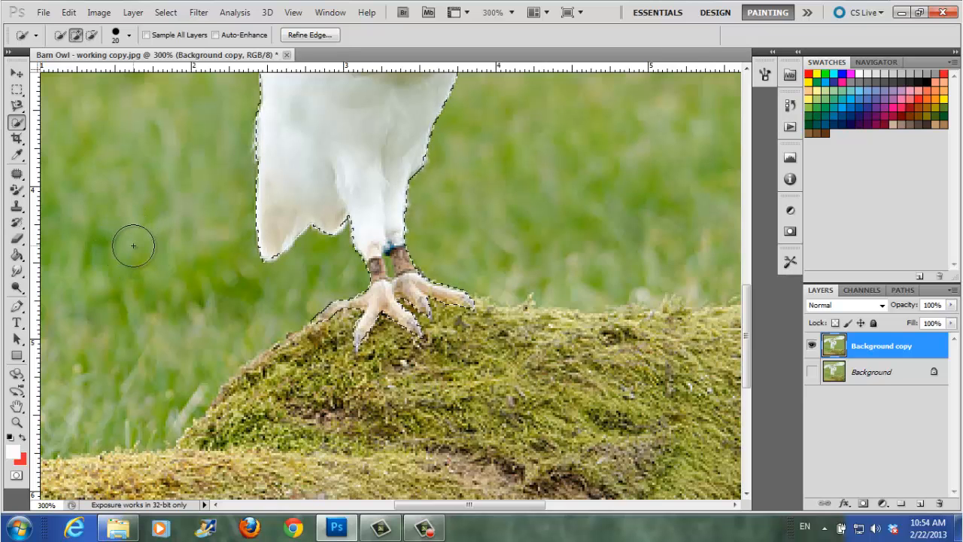
pyautogui.press('[')
pyautogui.press('[')
pyautogui.press('[')
pyautogui.press('[')
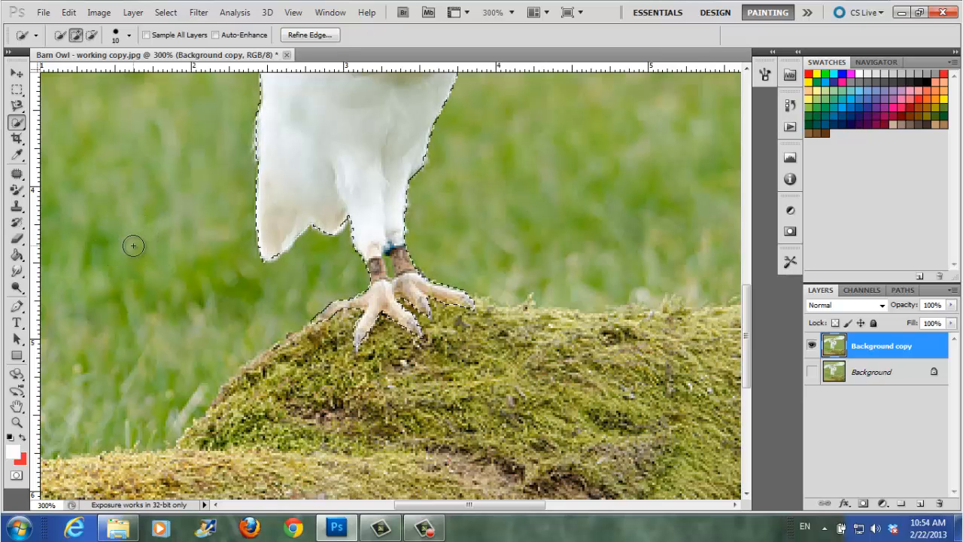
pyautogui.press('[')
pyautogui.press('[')
pyautogui.press('[')
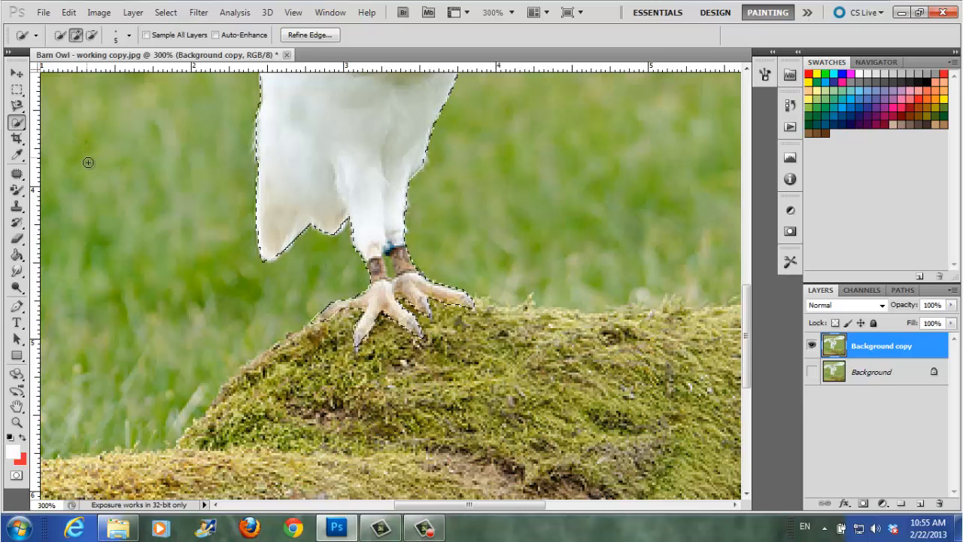
# Reduce the brush size to 3 px and subtract the small grass gap between the owl's legs from the selection
pyautogui.press('alt')
pyautogui.press('alt')
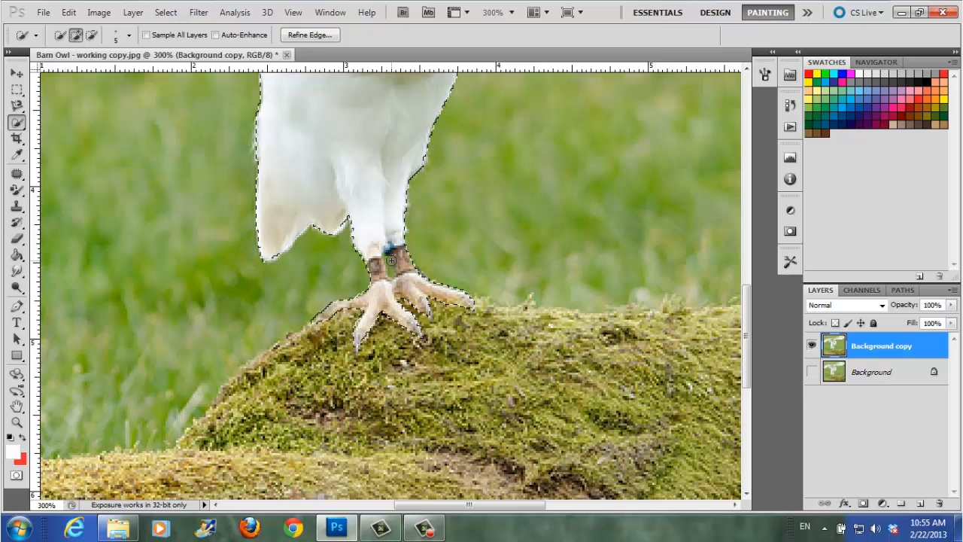
pyautogui.press('[')
pyautogui.press('[')
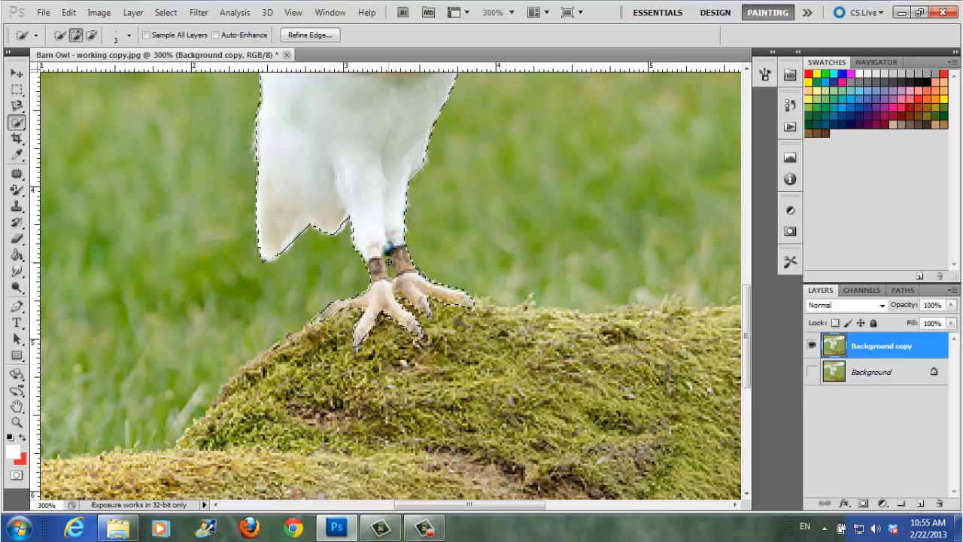
pyautogui.press('alt')
pyautogui.scroll(1, 178, 268)
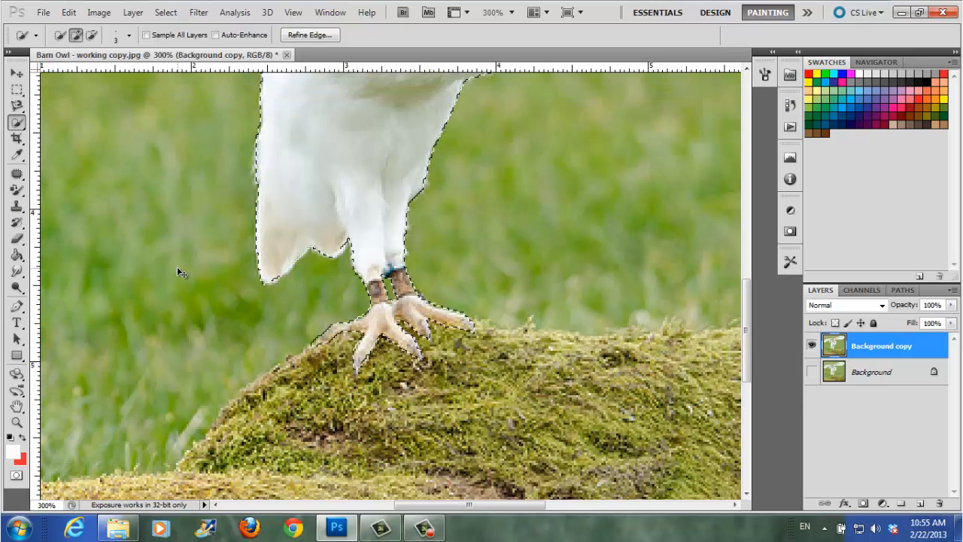
# Copy the selected owl onto a new layer and hide the Background copy layer to isolate the owl
pyautogui.scroll(-3, 178, 268)
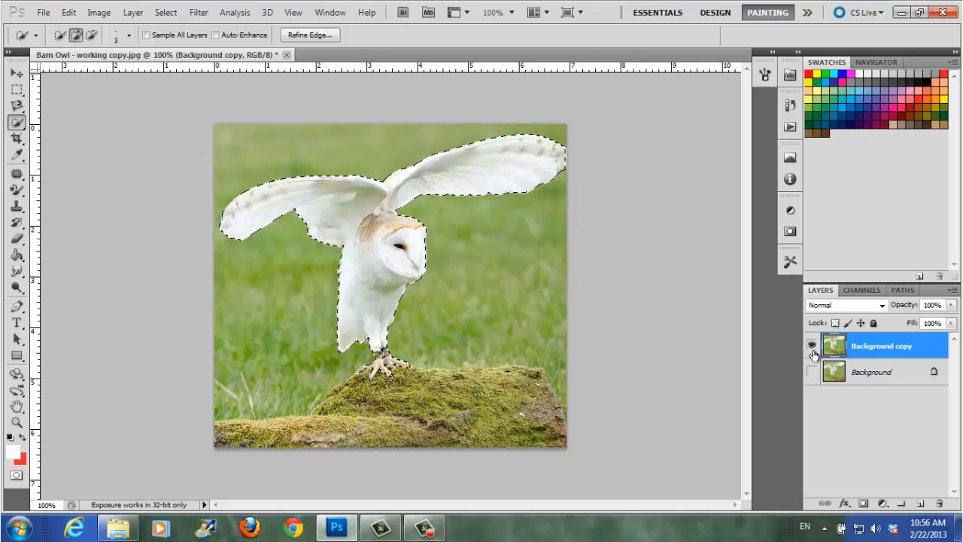
pyautogui.hotkey('ctrl', 'j')
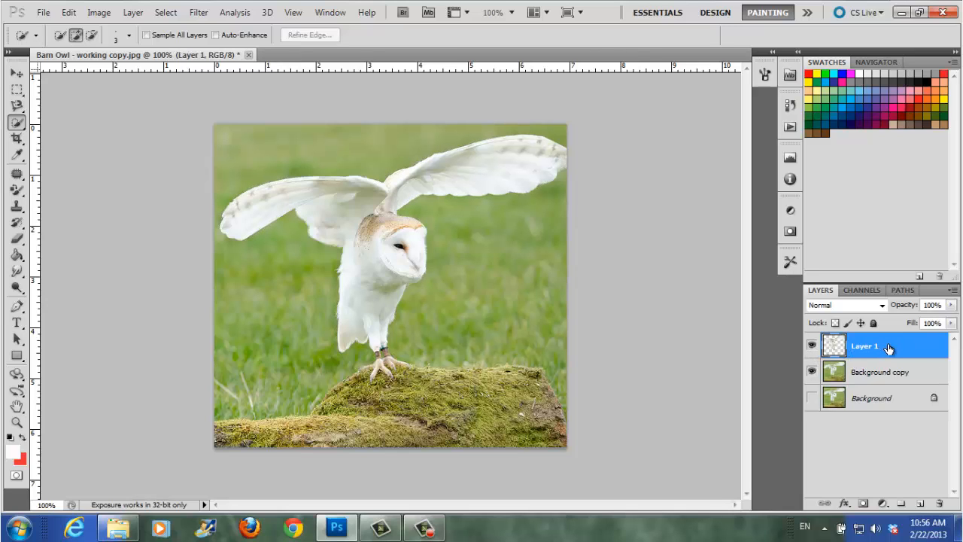
pyautogui.click(874, 374)
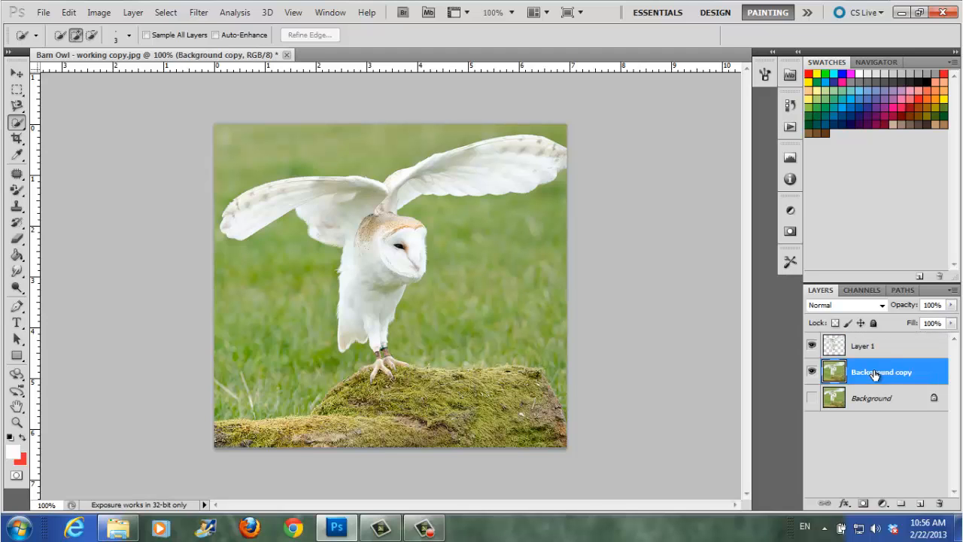
pyautogui.click(884, 348)
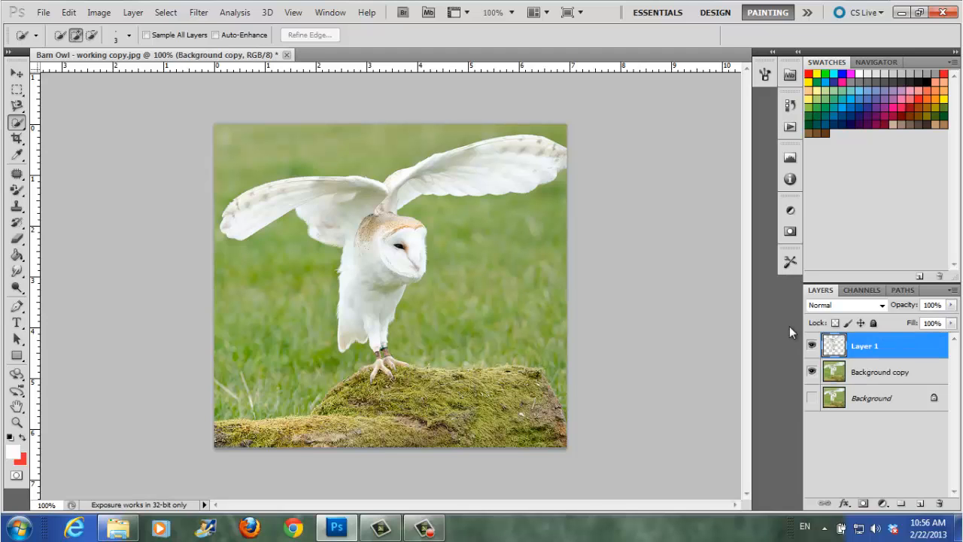
pyautogui.click(811, 371)
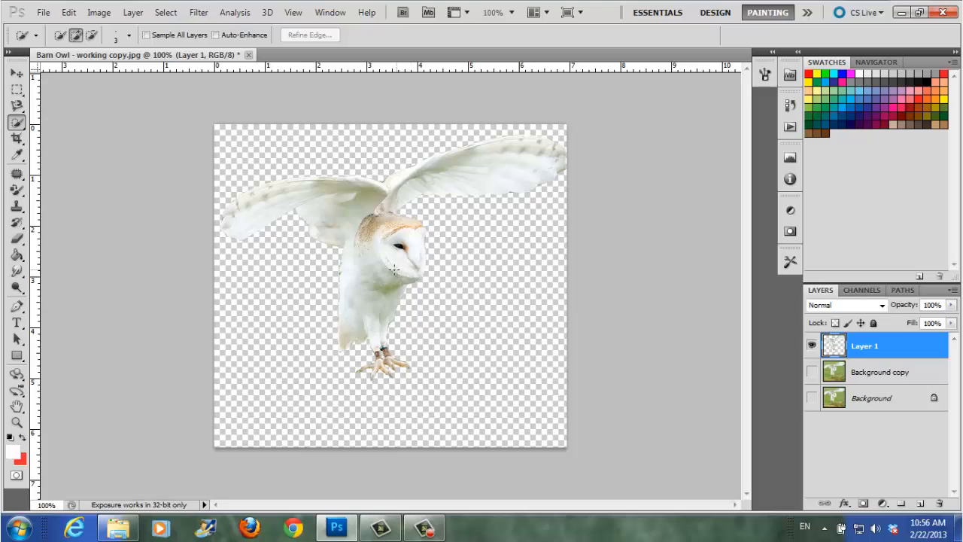
# Show the Background copy layer and shift the cut-out owl on Layer 1 slightly with the Move tool
pyautogui.moveTo(394, 269); pyautogui.dragTo(449, 291)
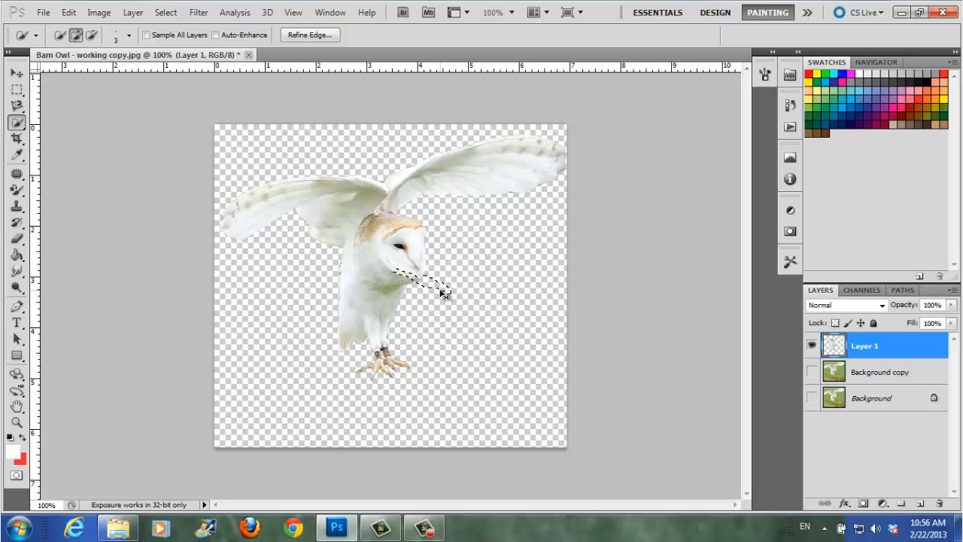
pyautogui.hotkey('ctrl', 'd')
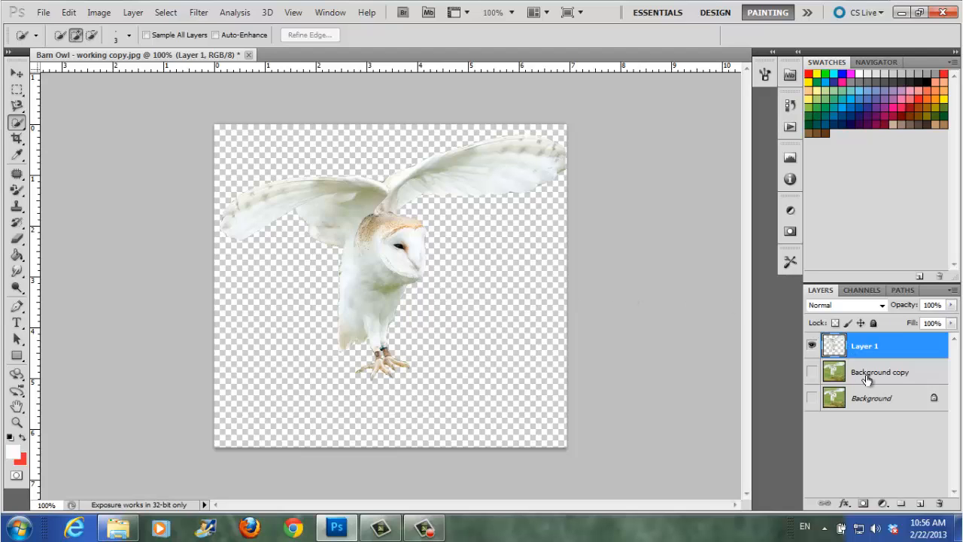
pyautogui.click(811, 372)
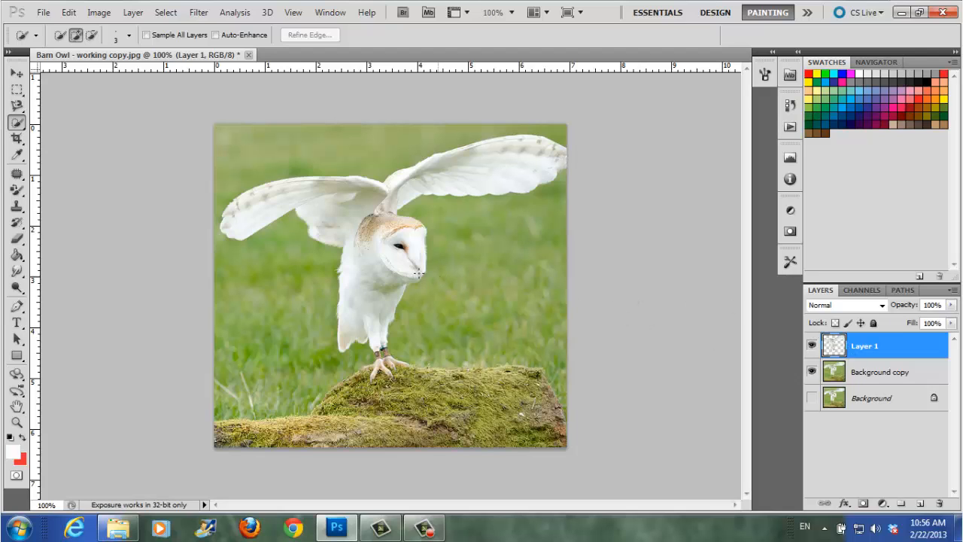
pyautogui.click(17, 73)
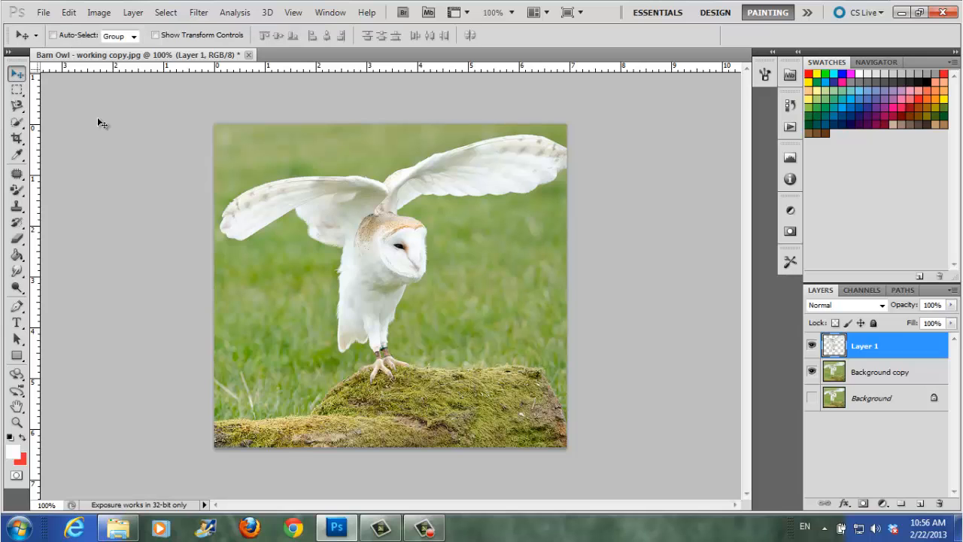
pyautogui.moveTo(368, 233)
pyautogui.mouseDown()
pyautogui.moveTo(395, 323)
pyautogui.moveTo(341, 280)
pyautogui.moveTo(365, 237)
pyautogui.moveTo(369, 277)
pyautogui.moveTo(370, 235)
pyautogui.mouseUp()
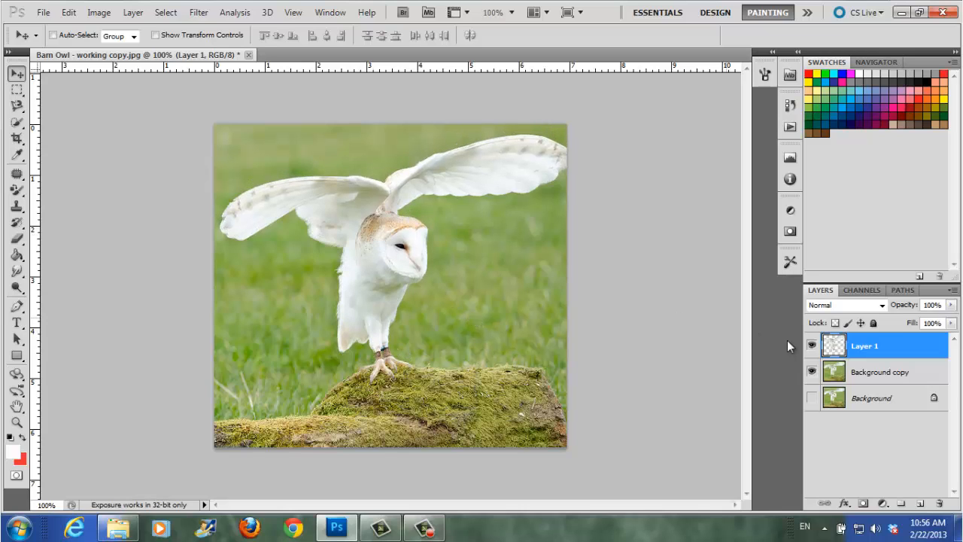
# Hide the Background copy layer and move the isolated owl slightly lower and to the left on the canvas
pyautogui.click(812, 372)
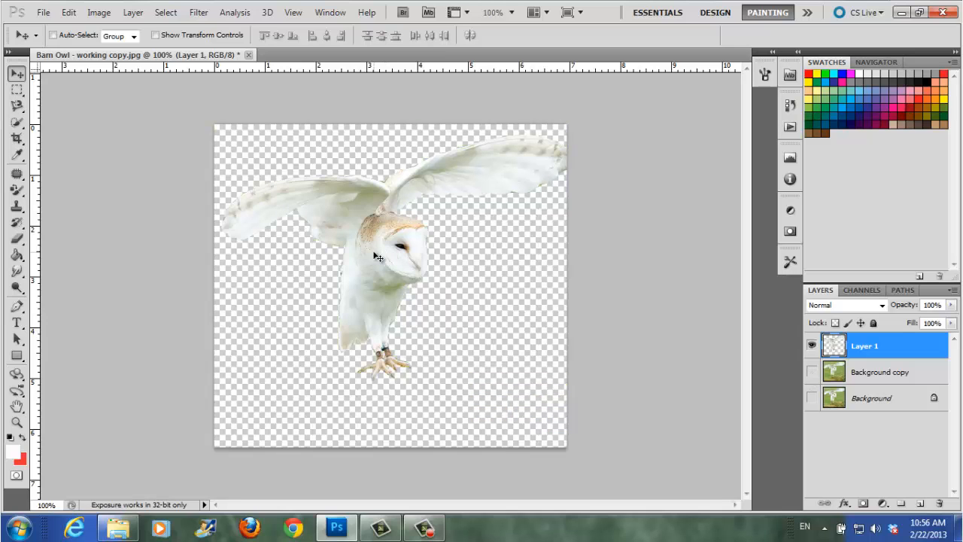
pyautogui.moveTo(377, 259)
pyautogui.mouseDown()
pyautogui.moveTo(442, 322)
pyautogui.moveTo(361, 254)
pyautogui.moveTo(365, 283)
pyautogui.moveTo(373, 277)
pyautogui.mouseUp()
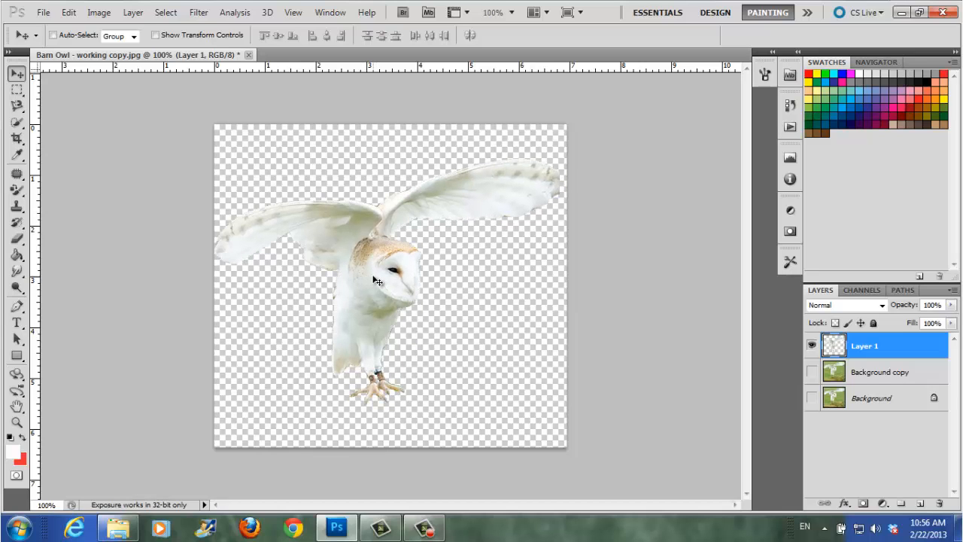